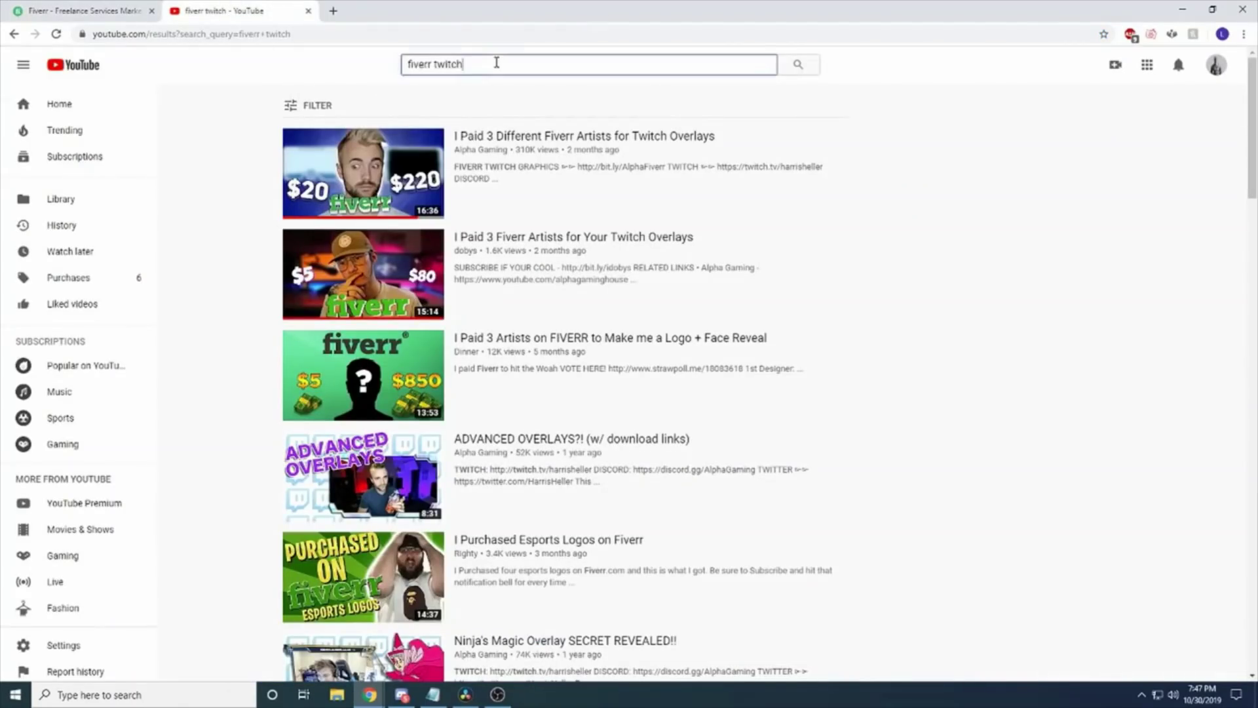
# Read the $5 gig description, highlighting the greeting, included design items, custom colors and animation.
pyautogui.doubleClick(496, 63)
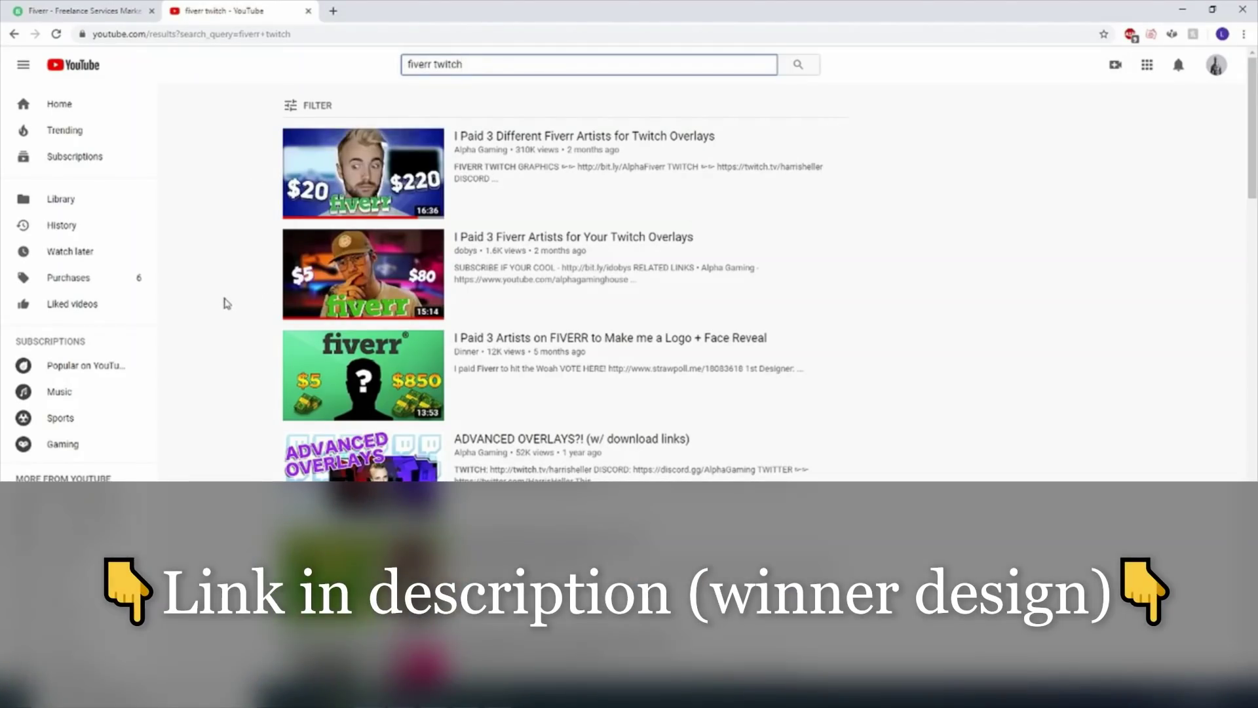
pyautogui.scroll(-1, 227, 301)
pyautogui.scroll(-2, 227, 295)
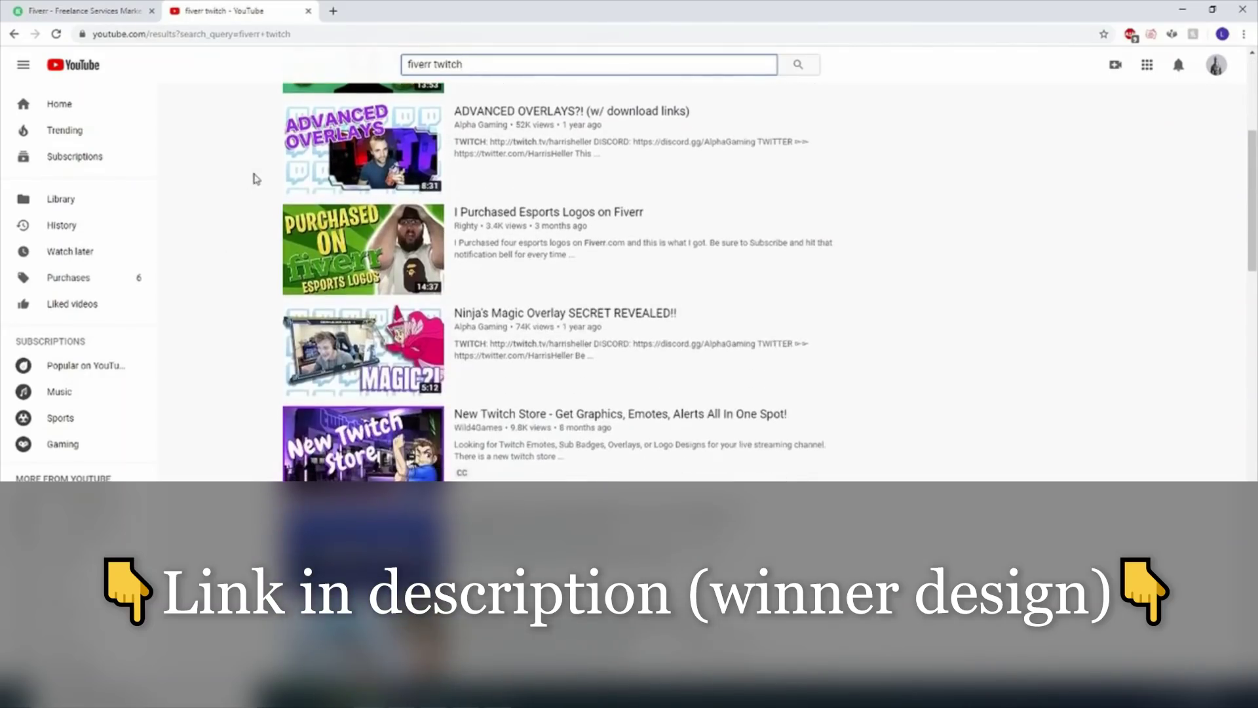
pyautogui.scroll(-3, 229, 238)
pyautogui.scroll(-3, 229, 238)
pyautogui.scroll(-2, 229, 238)
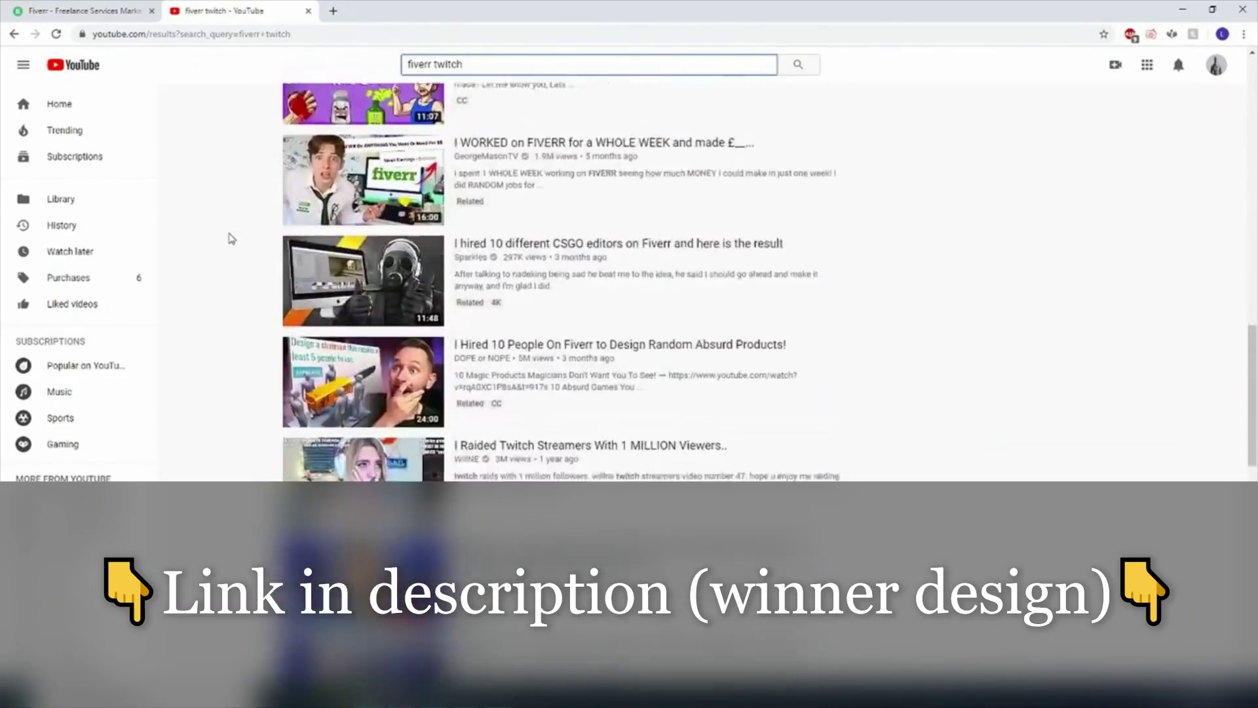
pyautogui.scroll(-3, 230, 239)
pyautogui.scroll(-3, 229, 239)
pyautogui.scroll(-1, 229, 238)
pyautogui.scroll(-2, 229, 238)
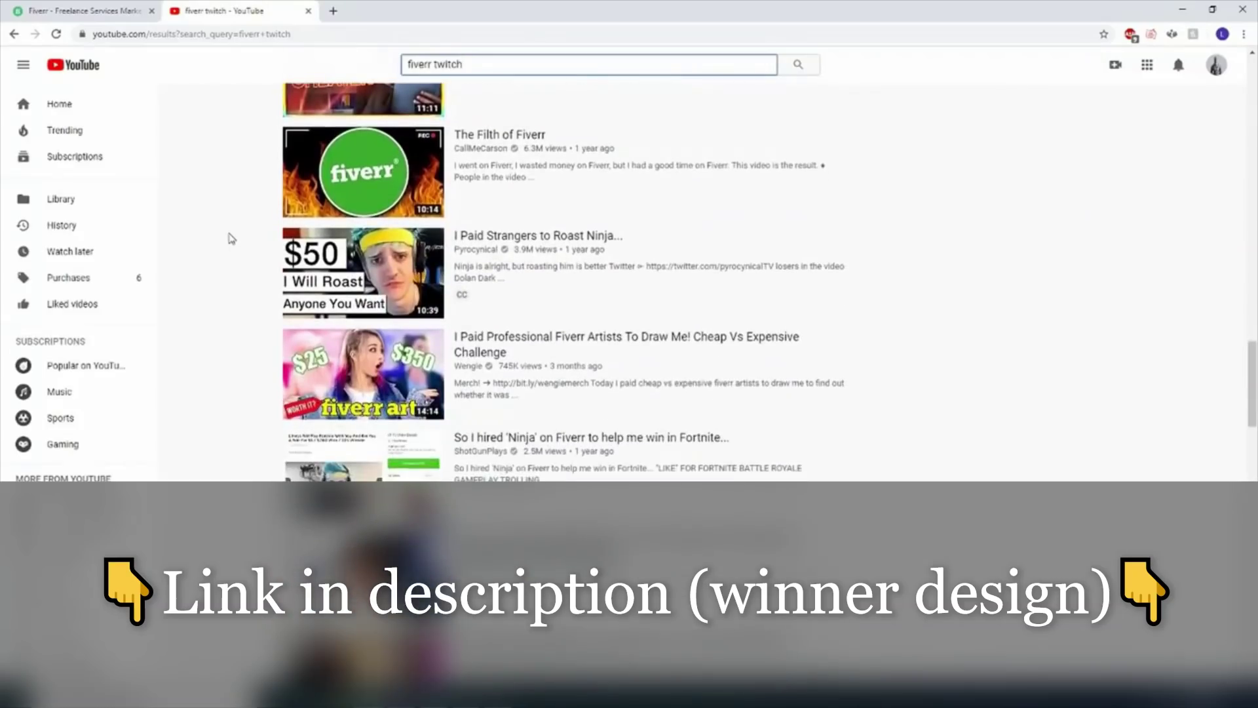
pyautogui.scroll(-3, 232, 246)
pyautogui.scroll(4, 233, 245)
pyautogui.scroll(-5, 234, 250)
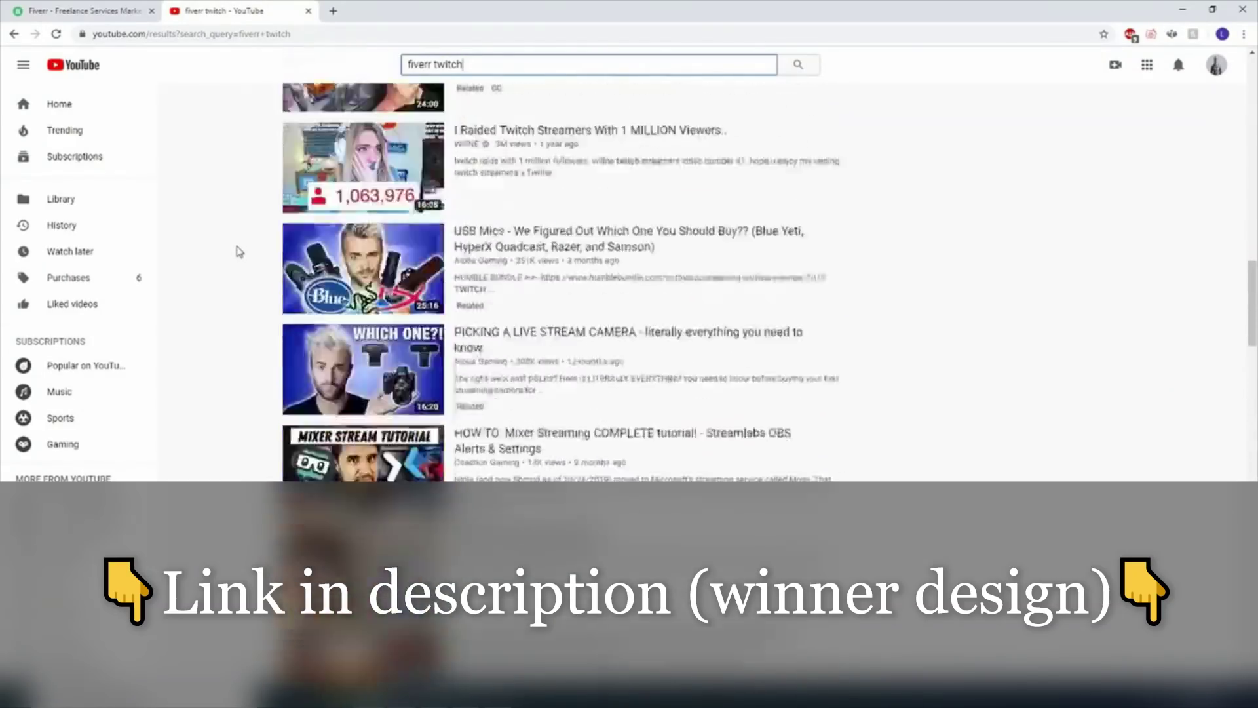
pyautogui.scroll(2, 236, 258)
pyautogui.scroll(5, 238, 259)
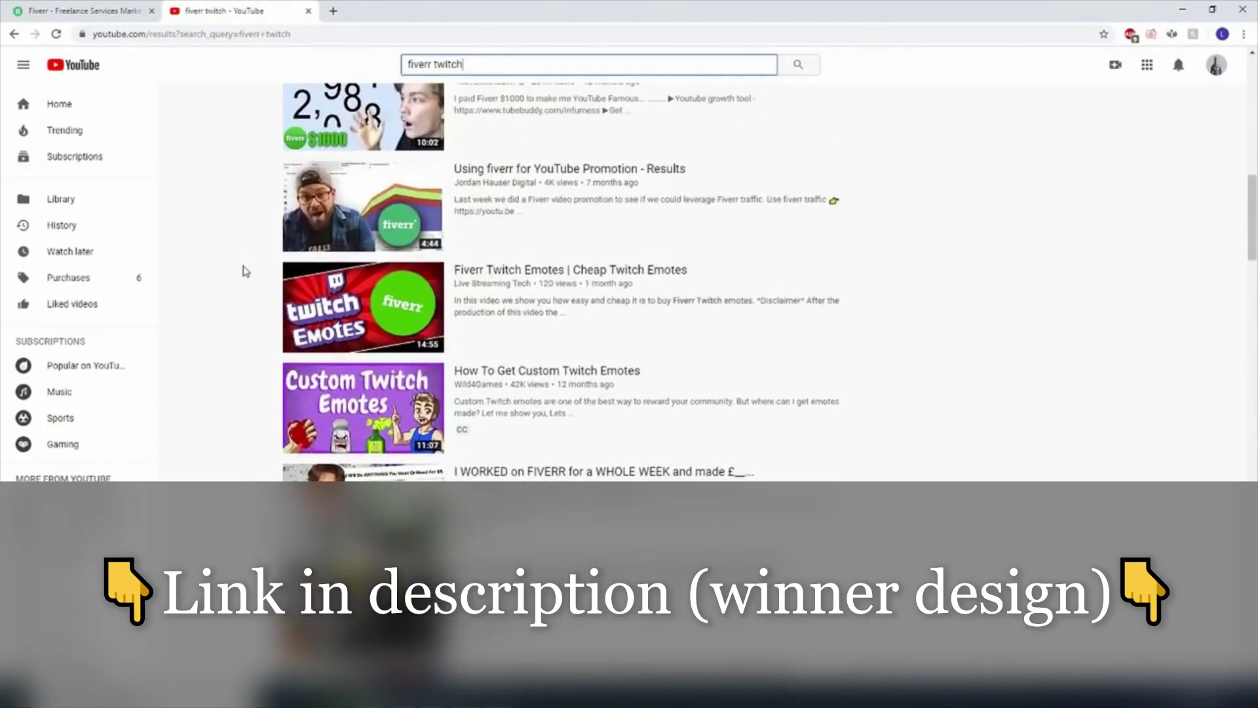
pyautogui.scroll(2, 246, 282)
pyautogui.scroll(3, 249, 284)
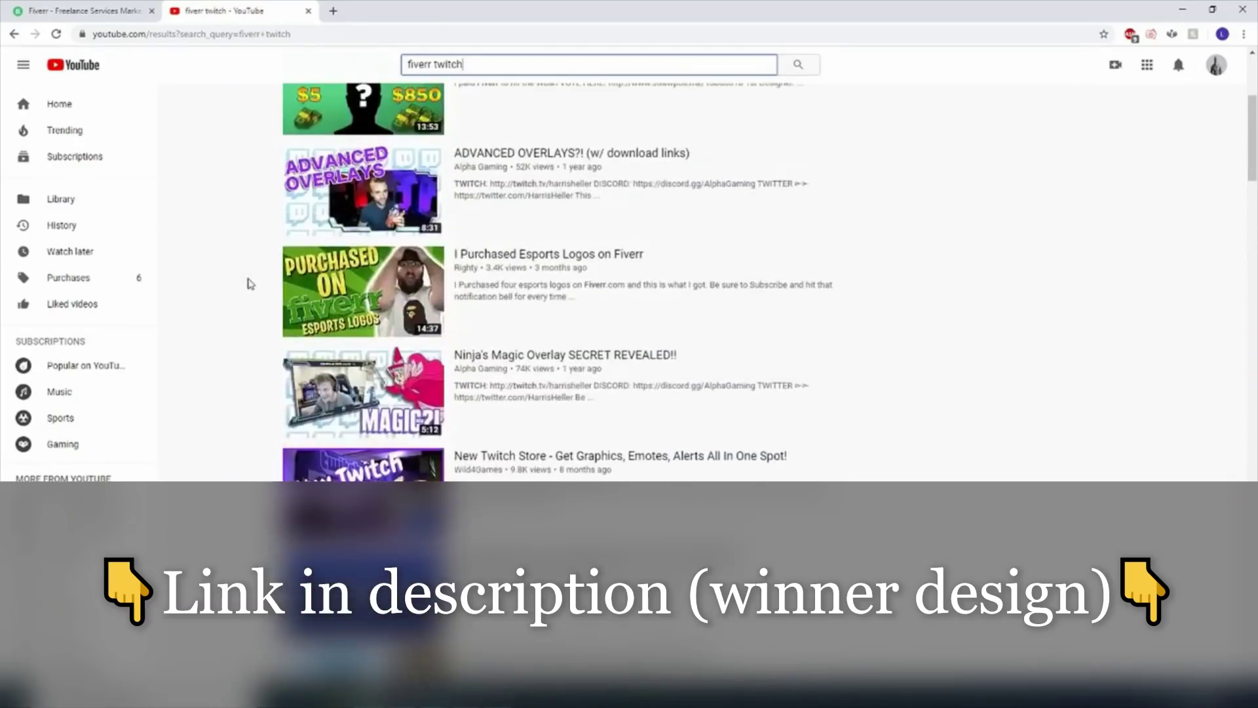
pyautogui.scroll(1, 248, 285)
pyautogui.scroll(2, 249, 290)
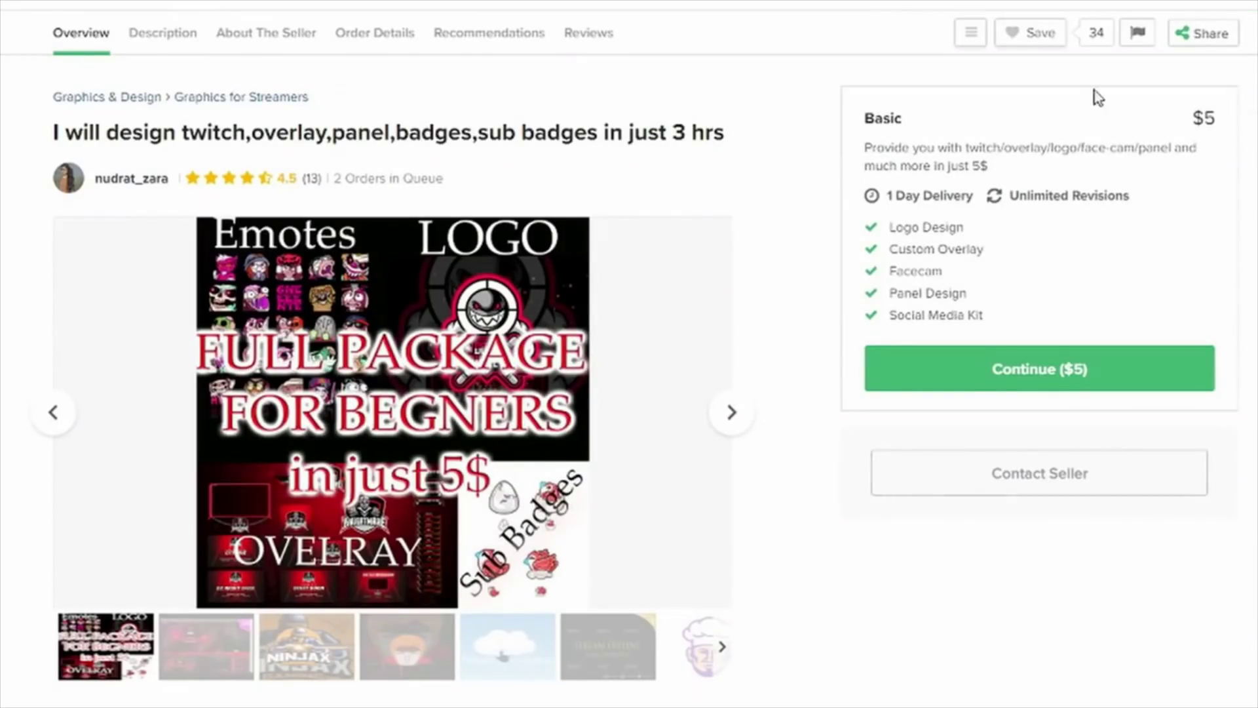
pyautogui.scroll(-3, 728, 452)
pyautogui.scroll(-2, 686, 470)
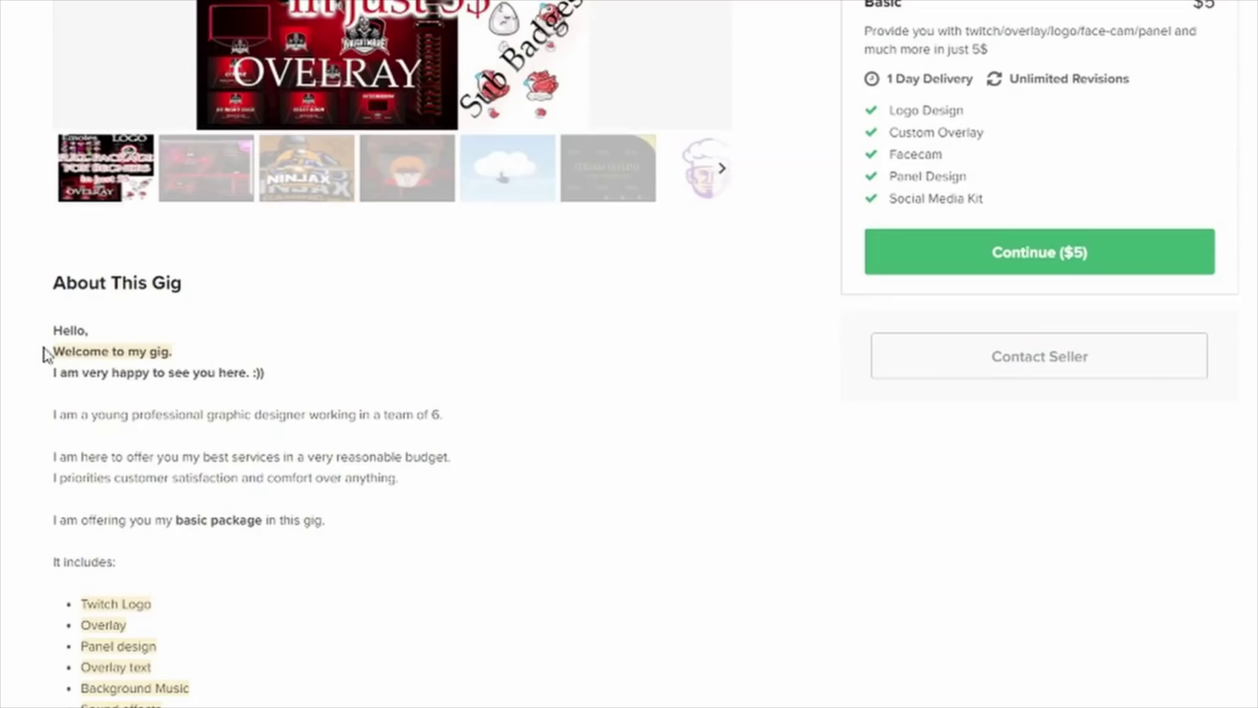
pyautogui.moveTo(54, 327); pyautogui.dragTo(92, 346)
pyautogui.click(91, 351)
pyautogui.scroll(-1, 154, 550)
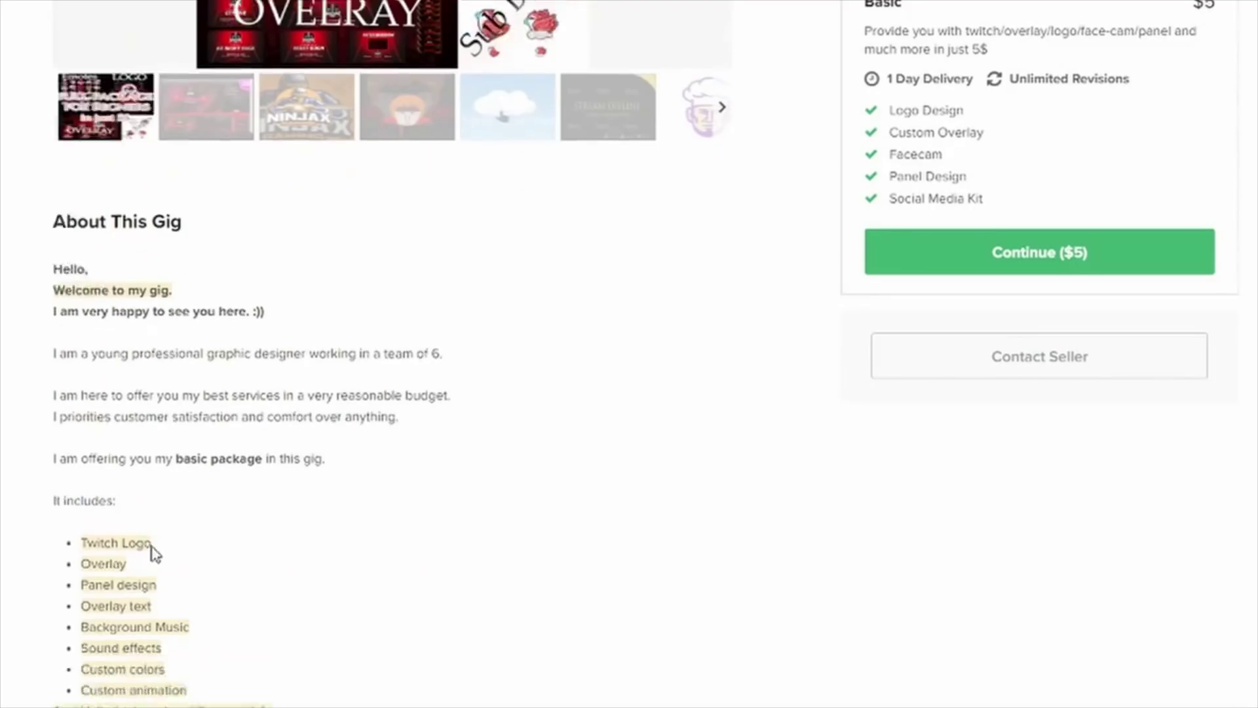
pyautogui.scroll(-2, 155, 517)
pyautogui.scroll(-1, 163, 511)
pyautogui.scroll(-2, 165, 504)
pyautogui.scroll(1, 163, 502)
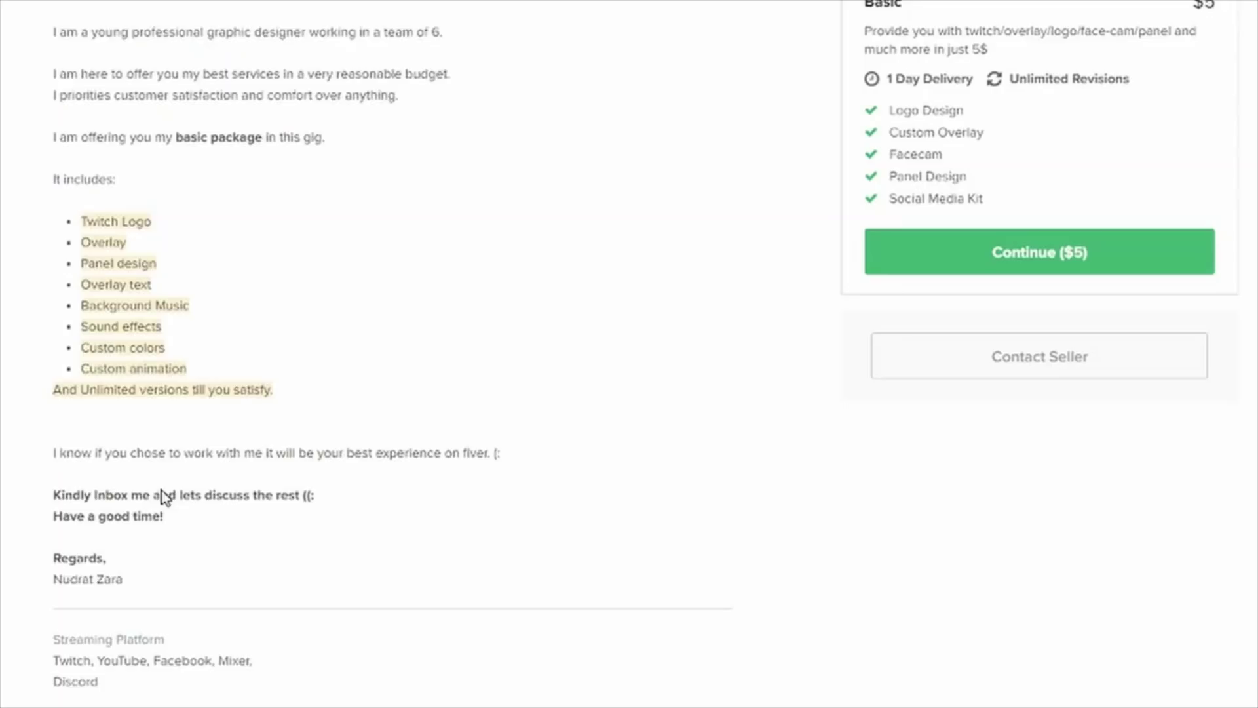
pyautogui.scroll(1, 147, 462)
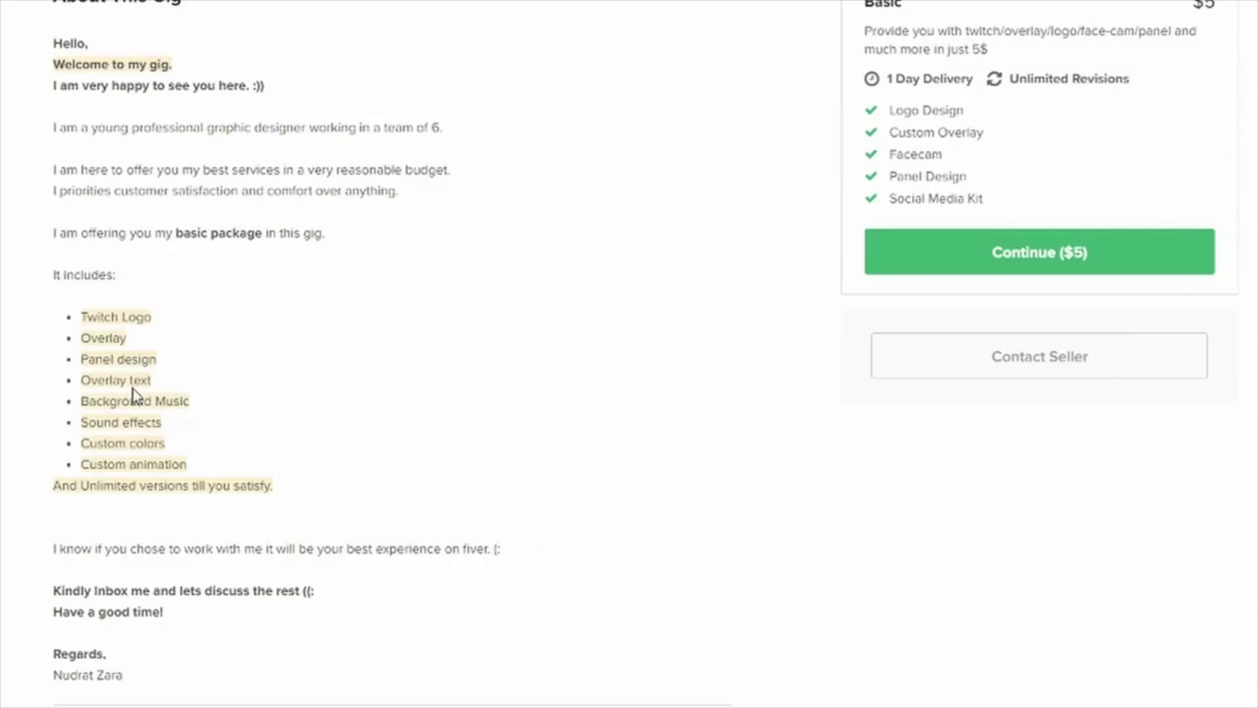
pyautogui.moveTo(57, 291); pyautogui.dragTo(174, 449)
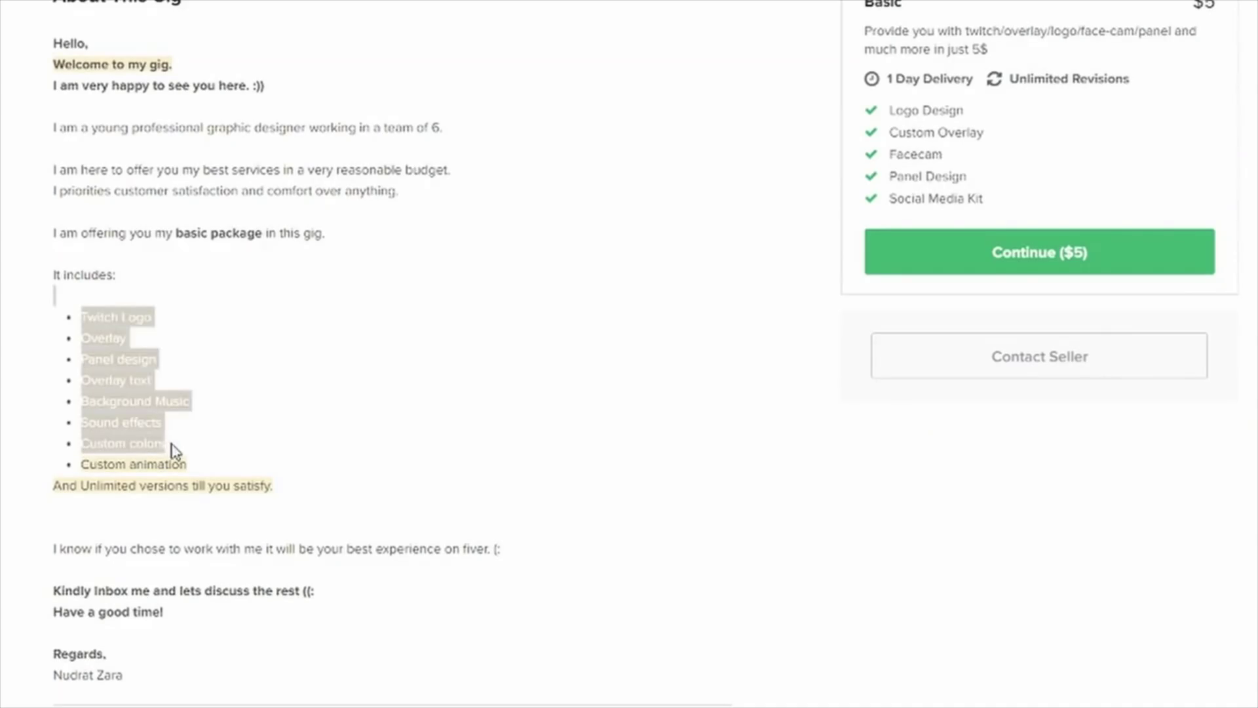
pyautogui.click(174, 449)
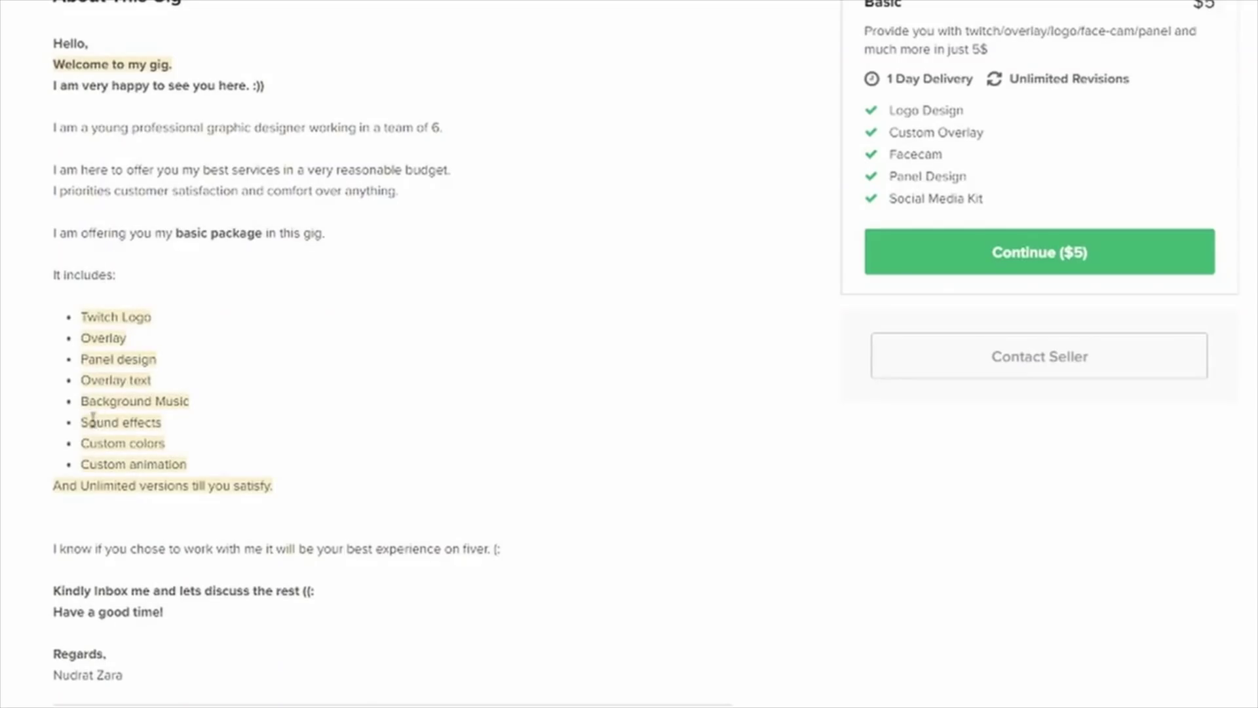
pyautogui.moveTo(71, 463); pyautogui.dragTo(166, 461)
pyautogui.click(247, 464)
pyautogui.scroll(2, 247, 462)
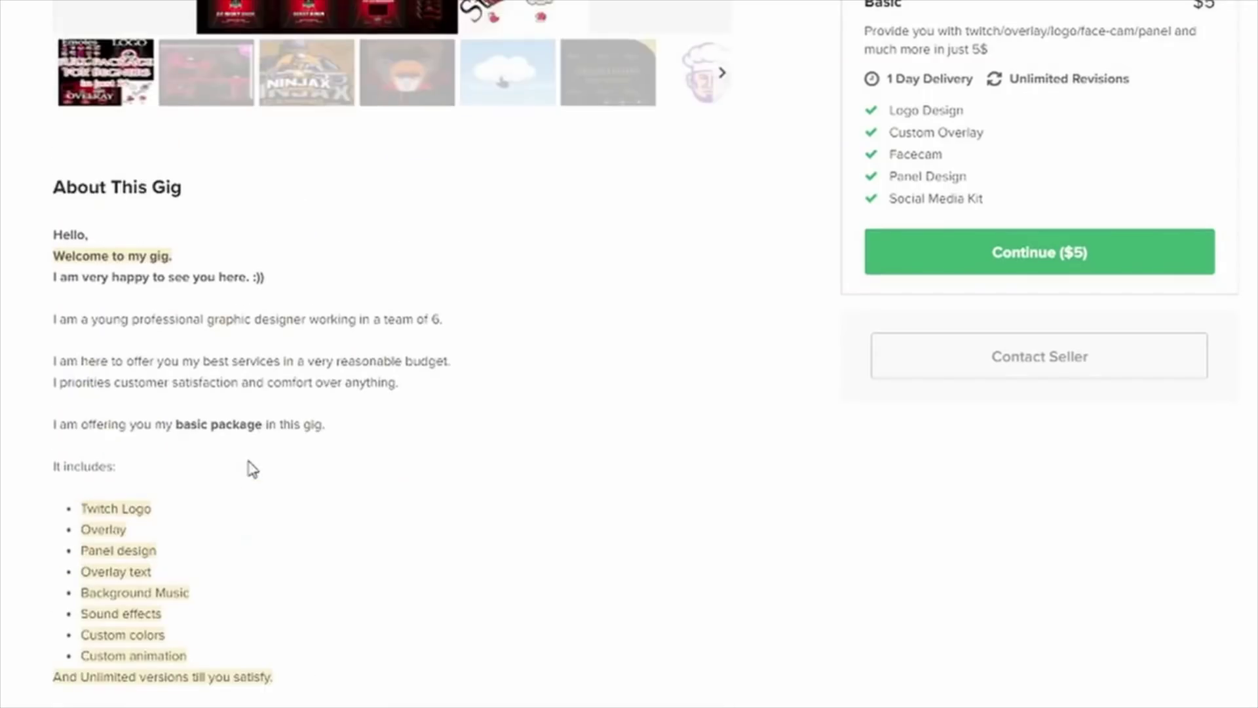
pyautogui.scroll(3, 247, 466)
pyautogui.scroll(2, 258, 485)
pyautogui.scroll(-6, 403, 491)
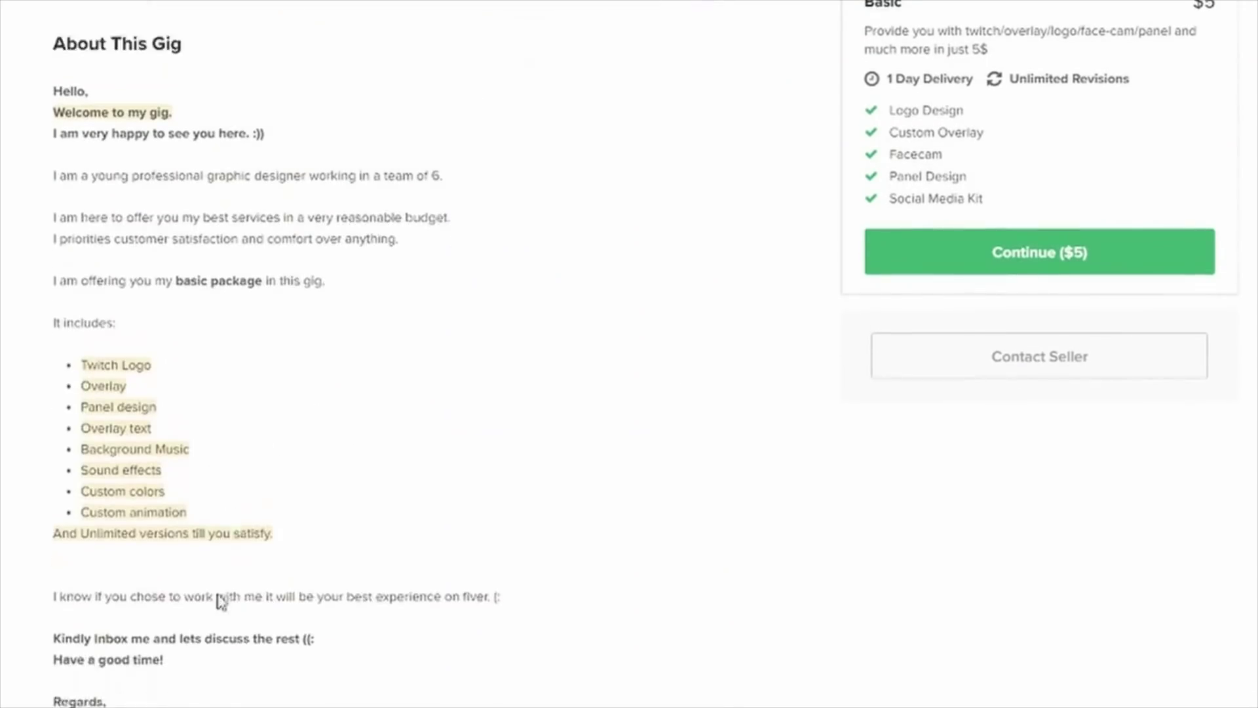
pyautogui.scroll(-1, 219, 598)
pyautogui.moveTo(187, 464); pyautogui.dragTo(142, 470)
pyautogui.click(146, 465)
pyautogui.scroll(5, 169, 472)
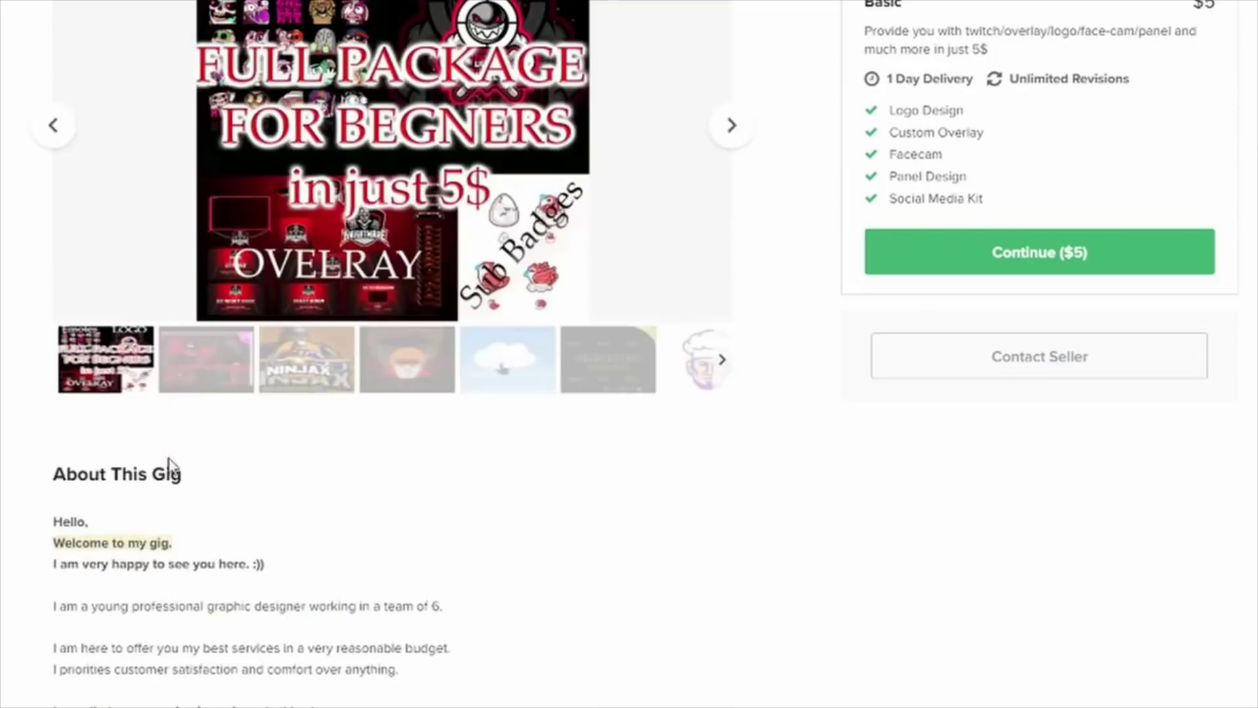
pyautogui.scroll(3, 247, 506)
pyautogui.scroll(-2, 425, 539)
pyautogui.scroll(-3, 373, 534)
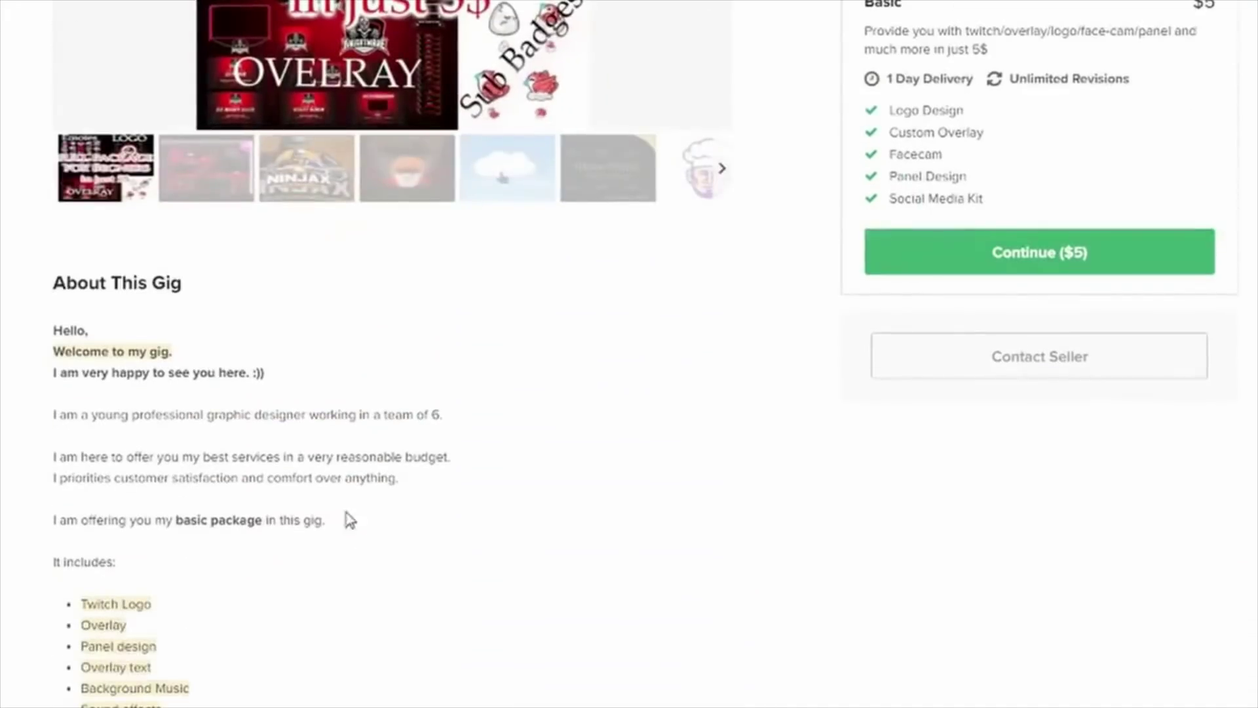
pyautogui.scroll(-4, 351, 521)
pyautogui.scroll(5, 279, 512)
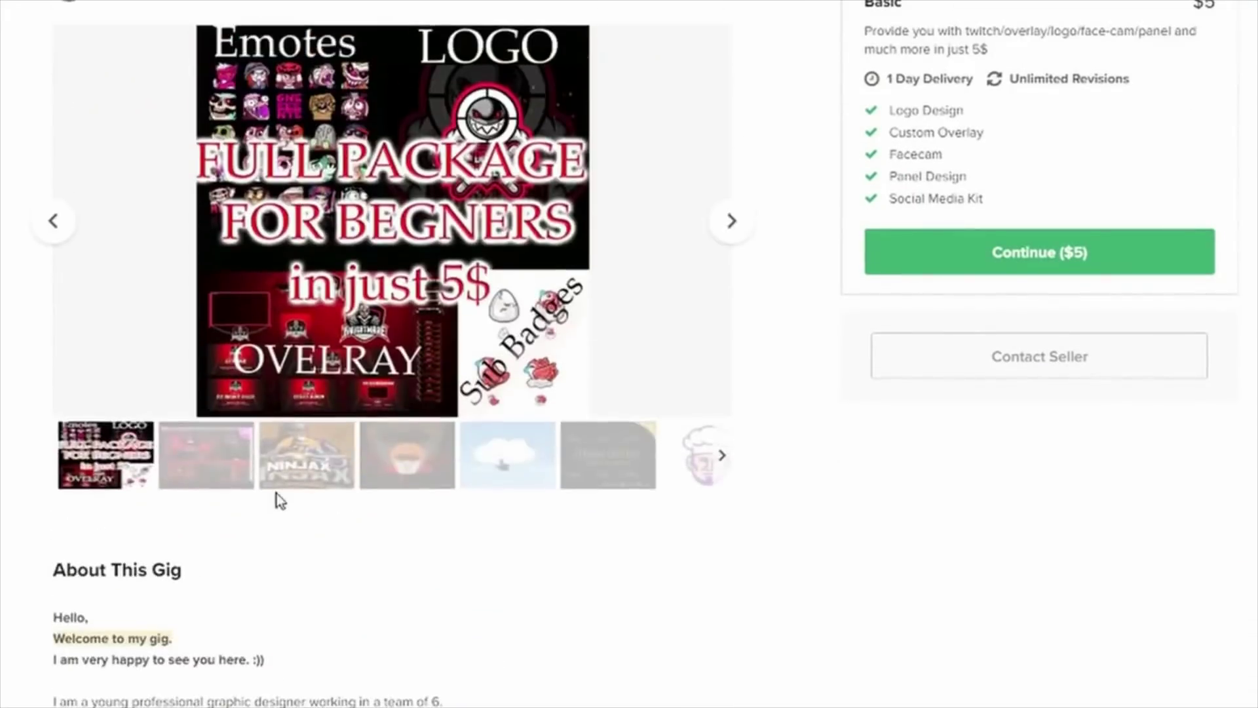
pyautogui.scroll(2, 275, 497)
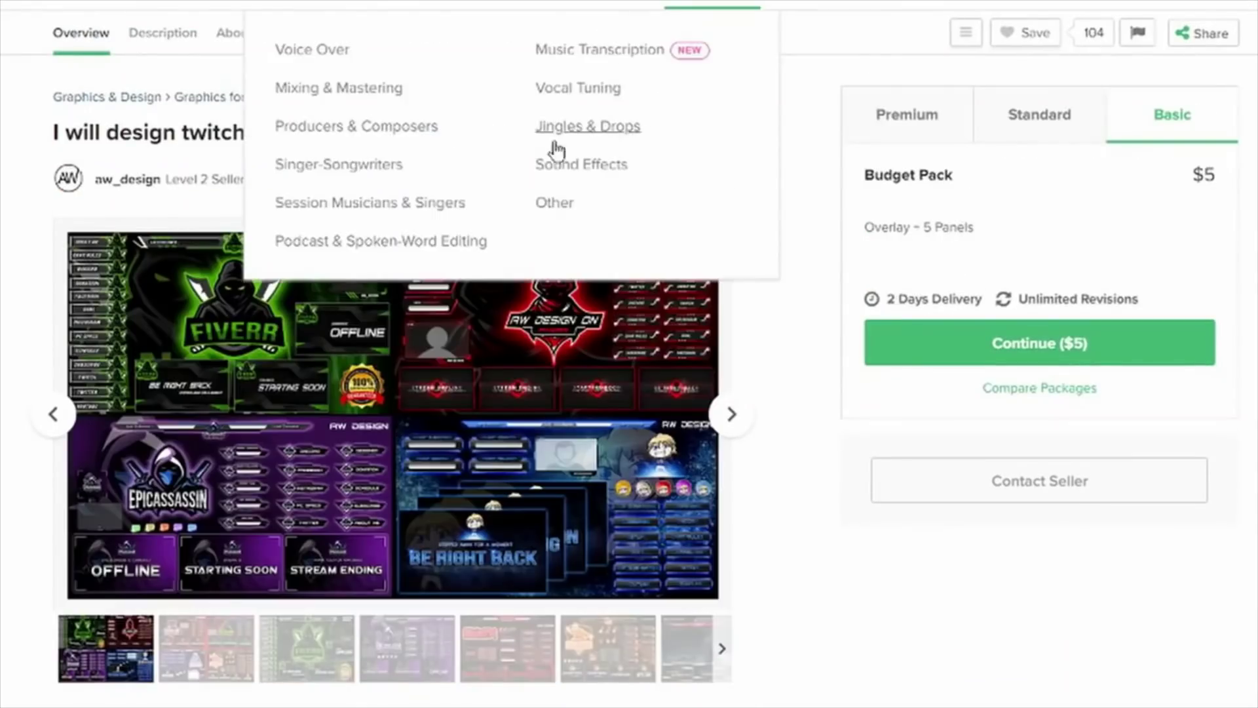
# Show the $25 VIP Premium package, highlight its static alerts and sub badges, then view the order.
pyautogui.click(925, 126)
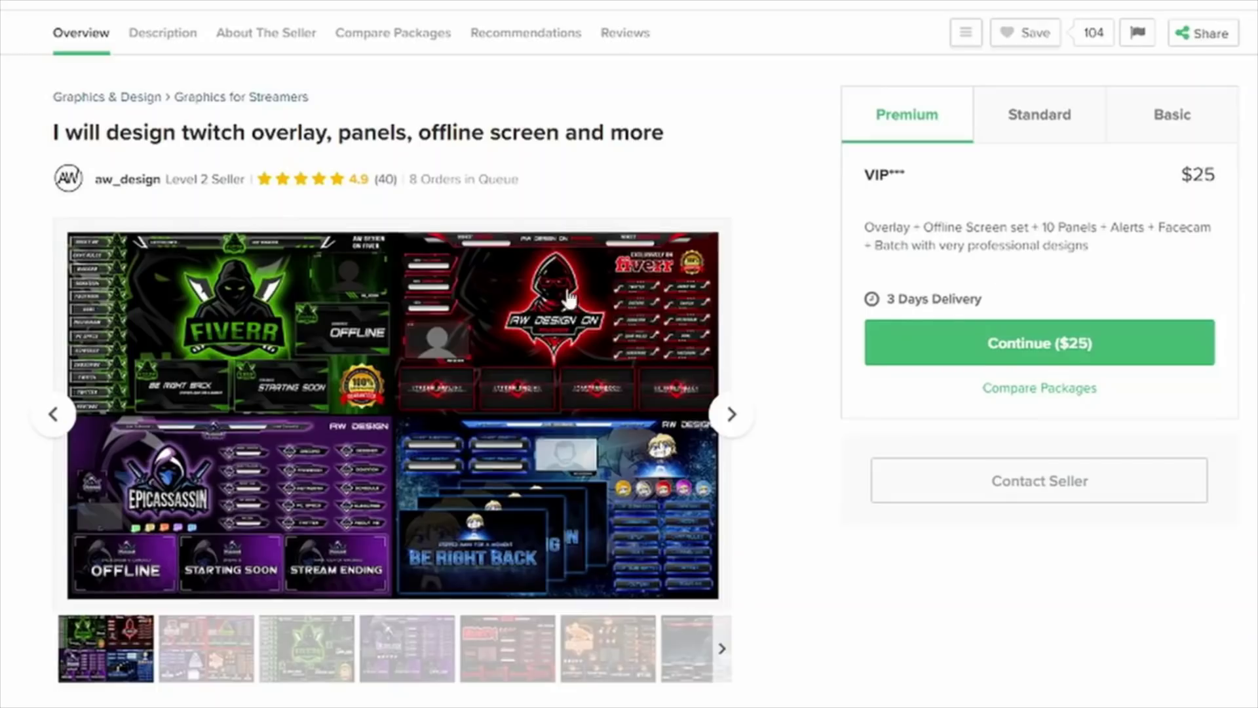
pyautogui.scroll(-5, 538, 328)
pyautogui.scroll(-3, 234, 460)
pyautogui.scroll(-3, 234, 460)
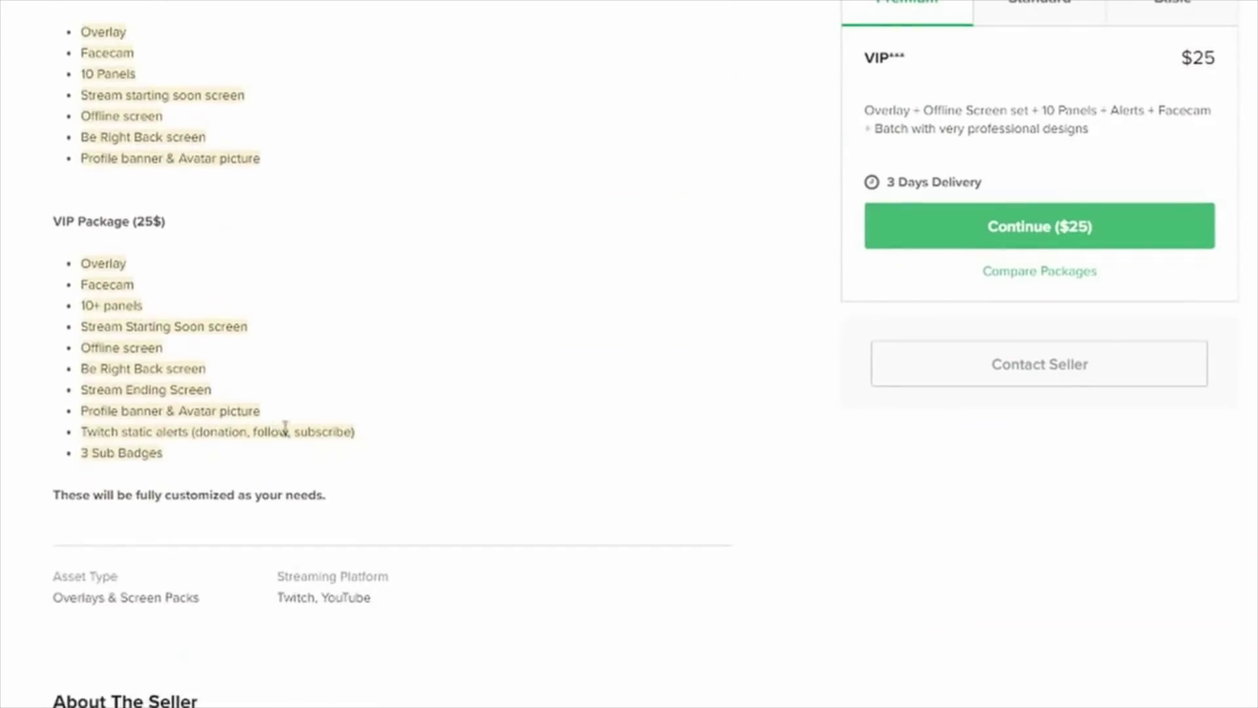
pyautogui.scroll(10, 345, 441)
pyautogui.scroll(-5, 267, 471)
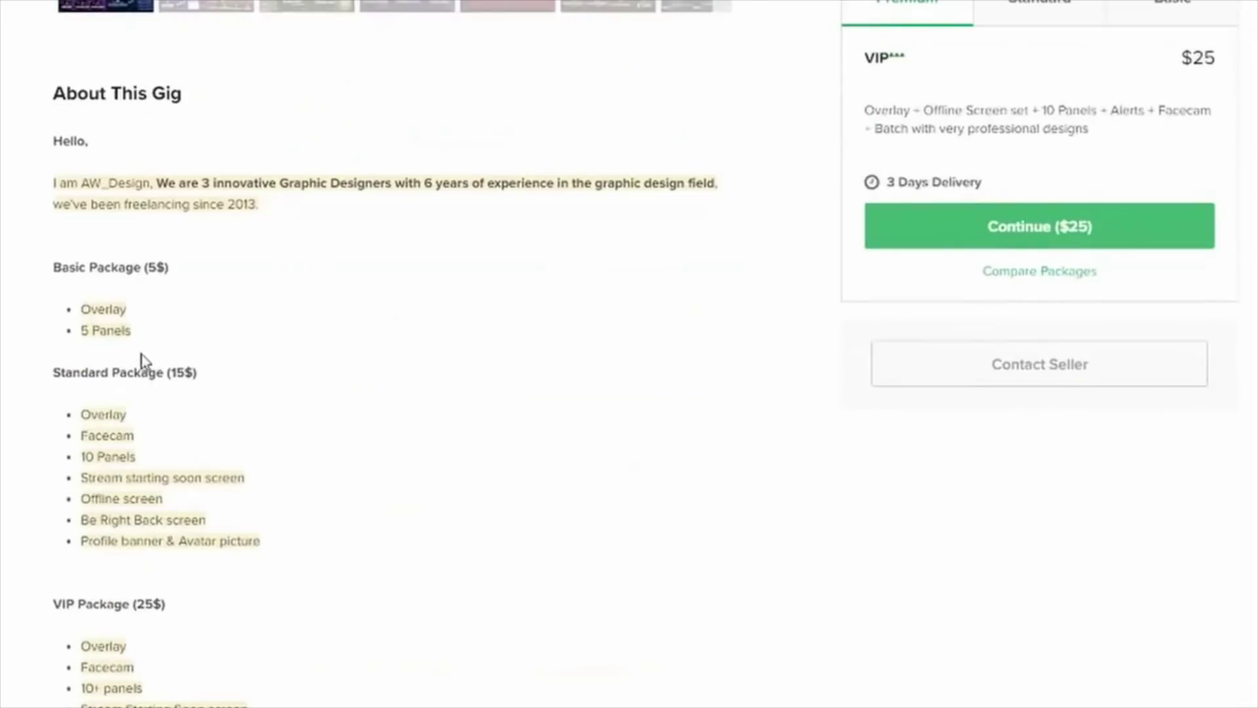
pyautogui.scroll(-3, 107, 420)
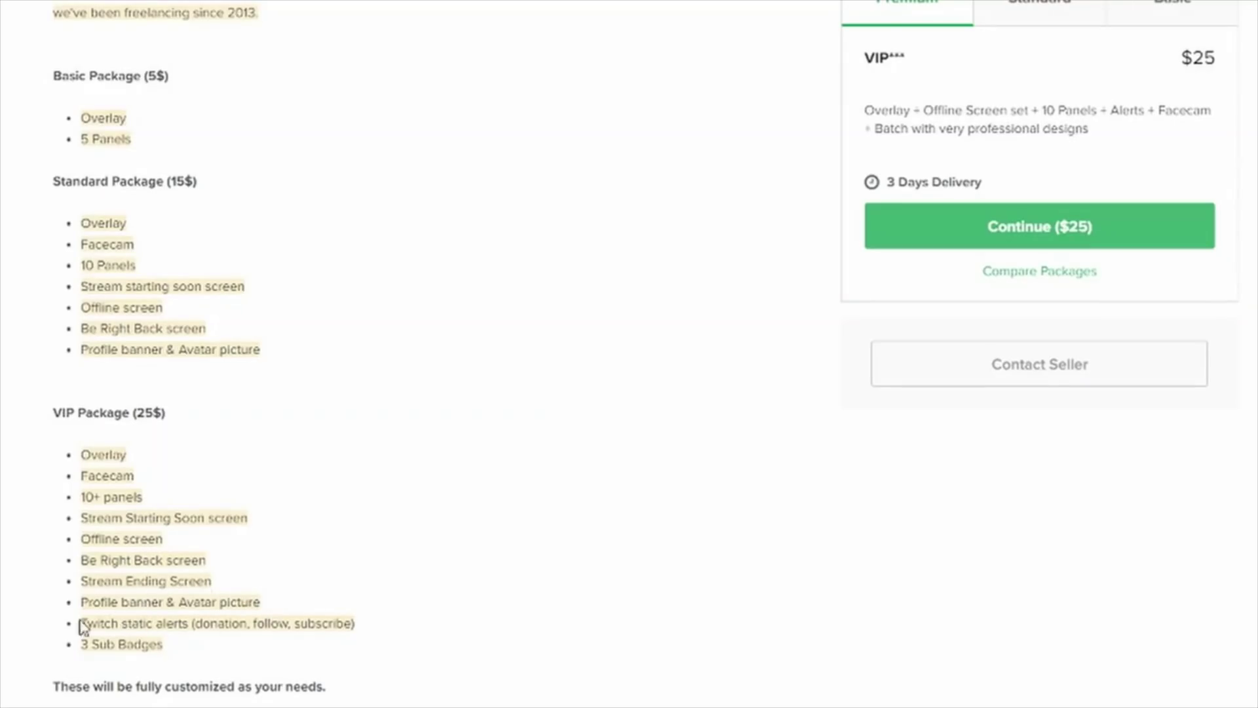
pyautogui.moveTo(82, 626); pyautogui.dragTo(288, 646)
pyautogui.click(231, 617)
pyautogui.scroll(-4, 365, 603)
pyautogui.scroll(8, 373, 549)
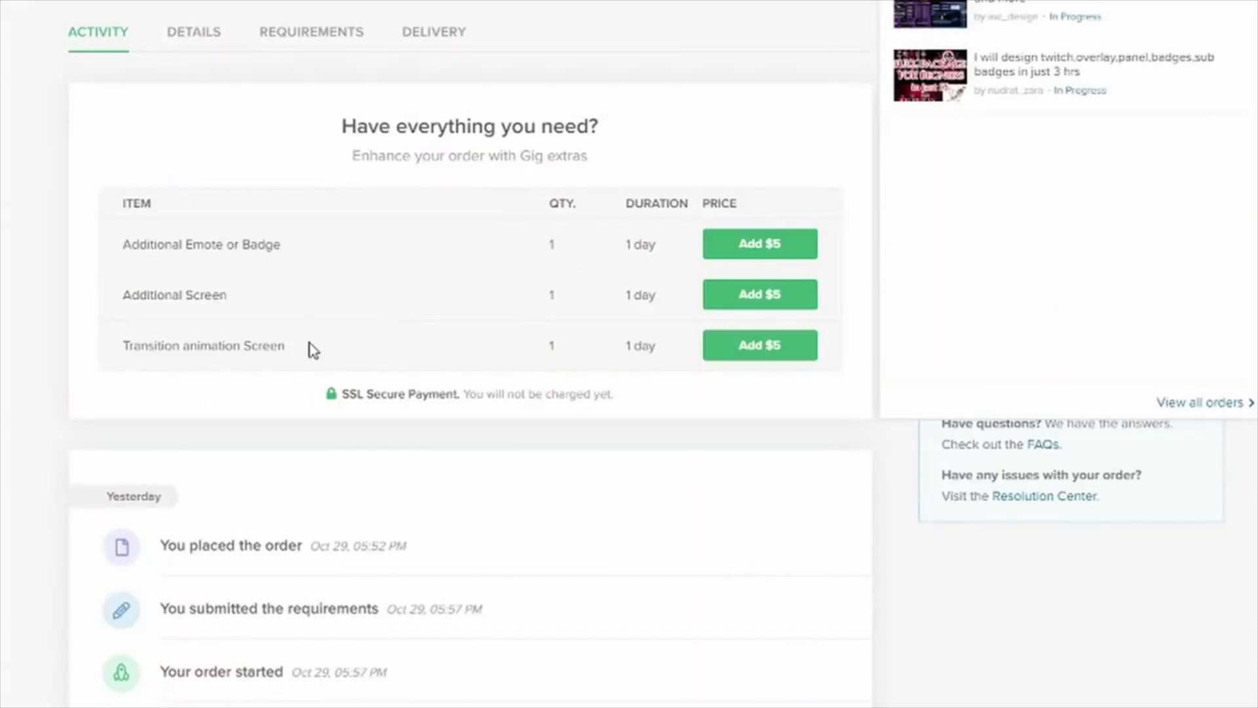
pyautogui.click(194, 31)
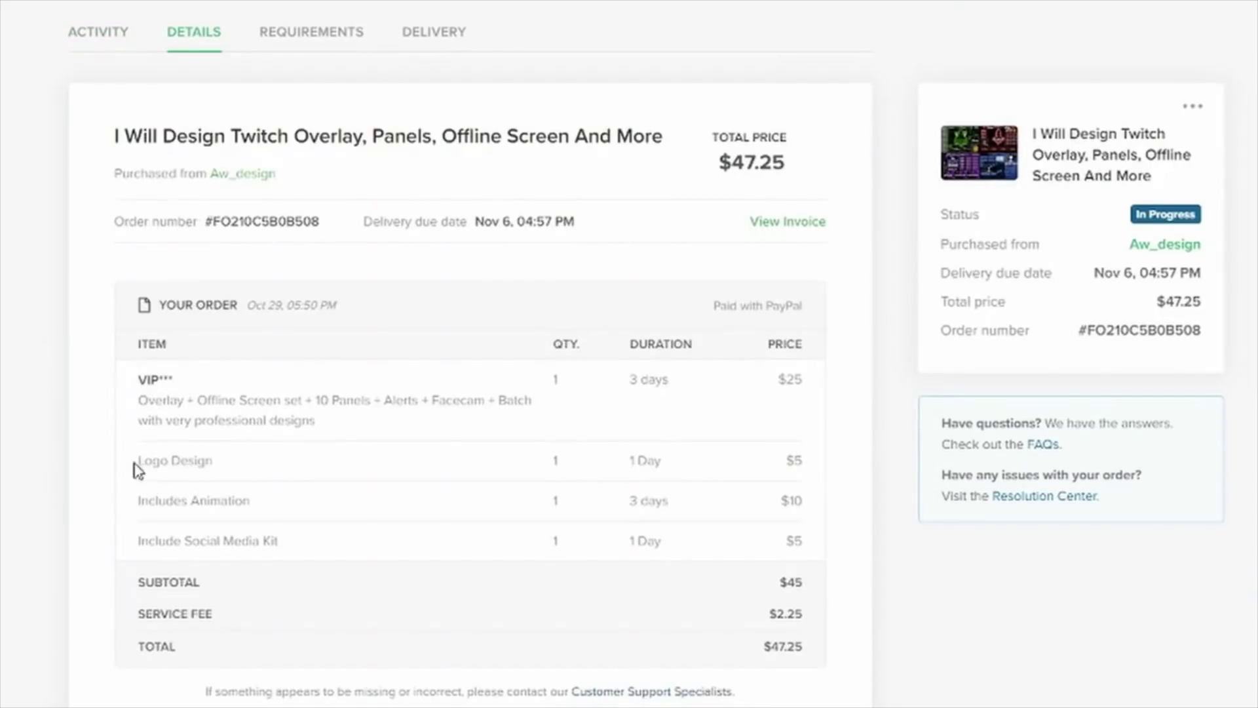
# Highlight the Logo Design add-on row and the $47.25 total price.
pyautogui.moveTo(135, 470); pyautogui.dragTo(206, 466)
pyautogui.click(223, 503)
pyautogui.moveTo(726, 162); pyautogui.dragTo(779, 167)
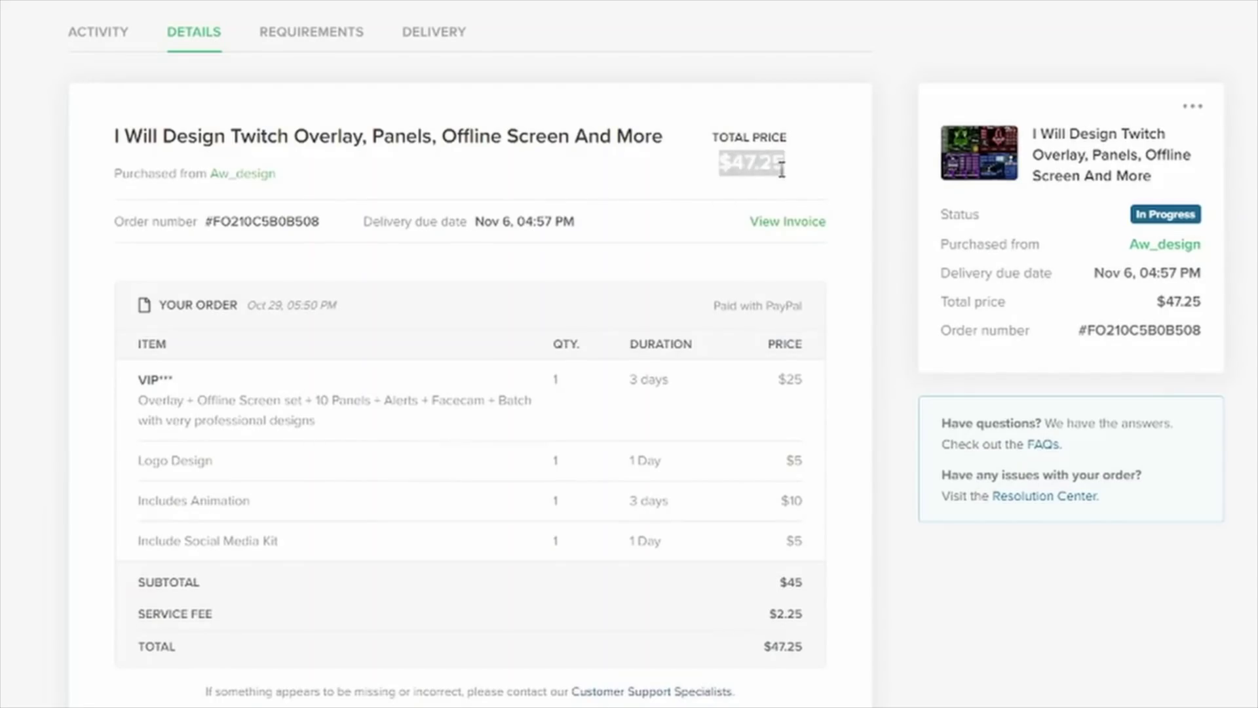
pyautogui.click(778, 167)
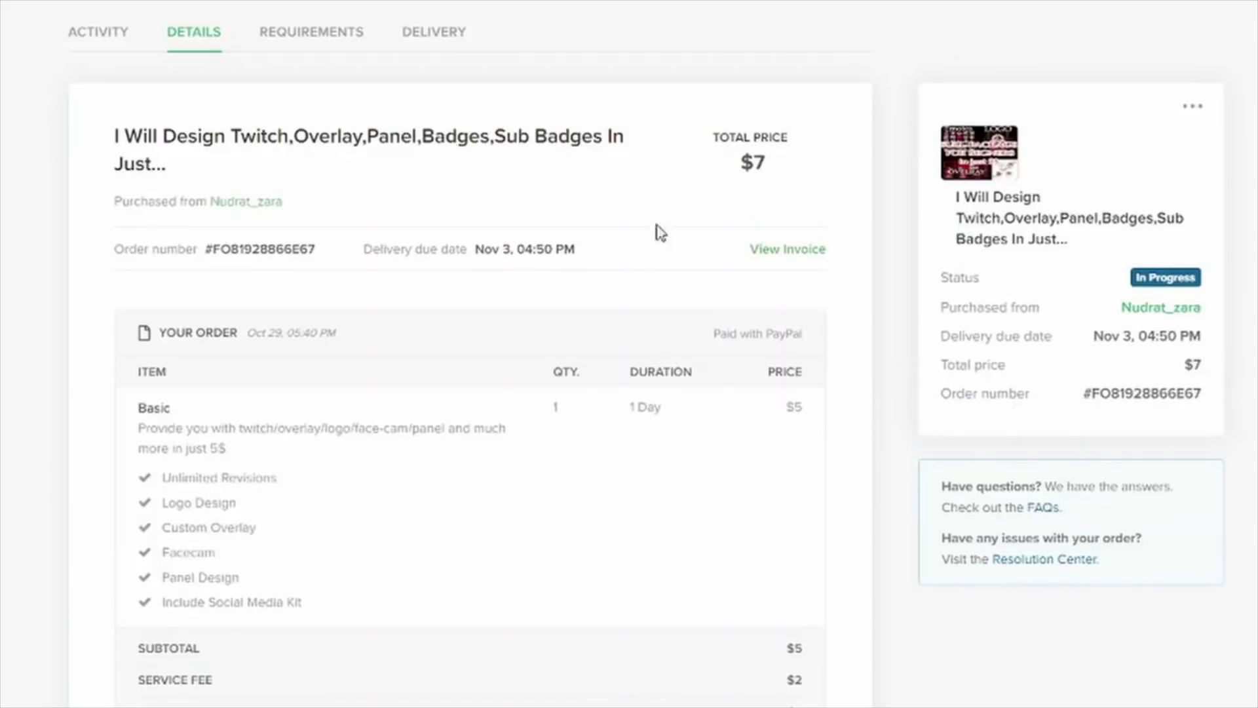
# Highlight the $7 total and open the $5 Basic gig behind this order.
pyautogui.moveTo(739, 160); pyautogui.dragTo(774, 168)
pyautogui.click(774, 167)
pyautogui.click(941, 181)
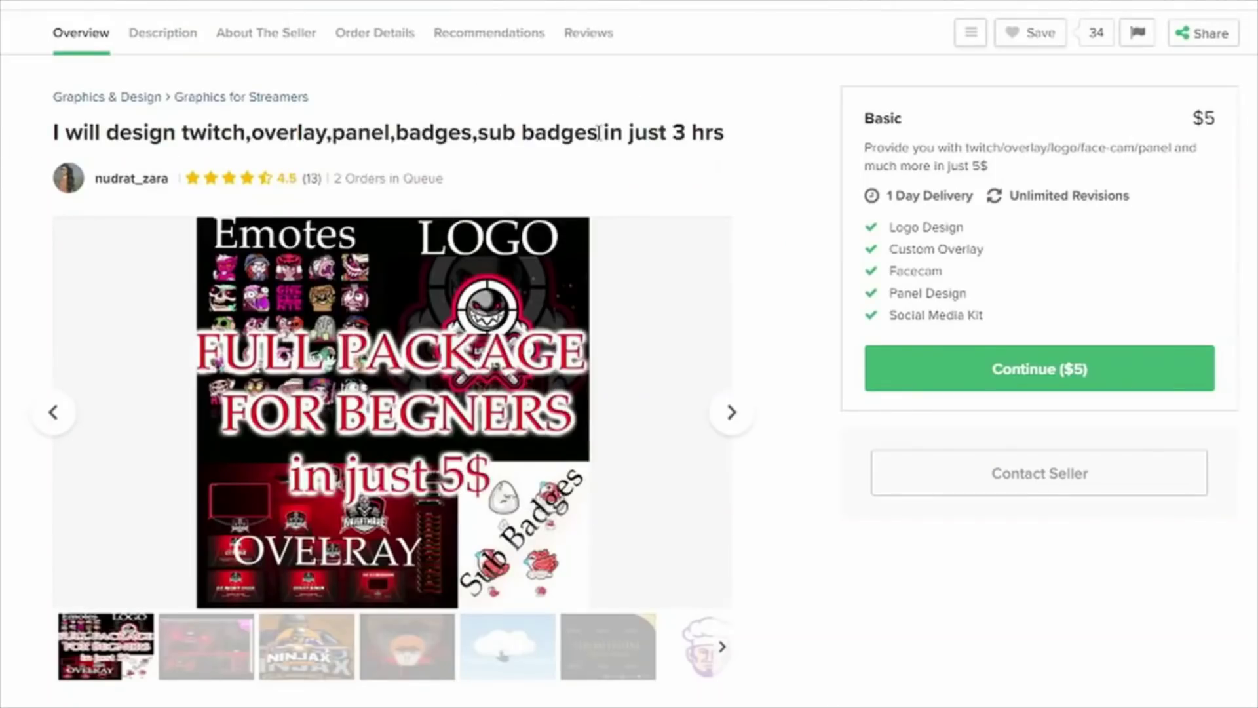
# Highlight '3 hrs' in the gig title and the Premium package's 3-day delivery.
pyautogui.moveTo(674, 131); pyautogui.dragTo(729, 144)
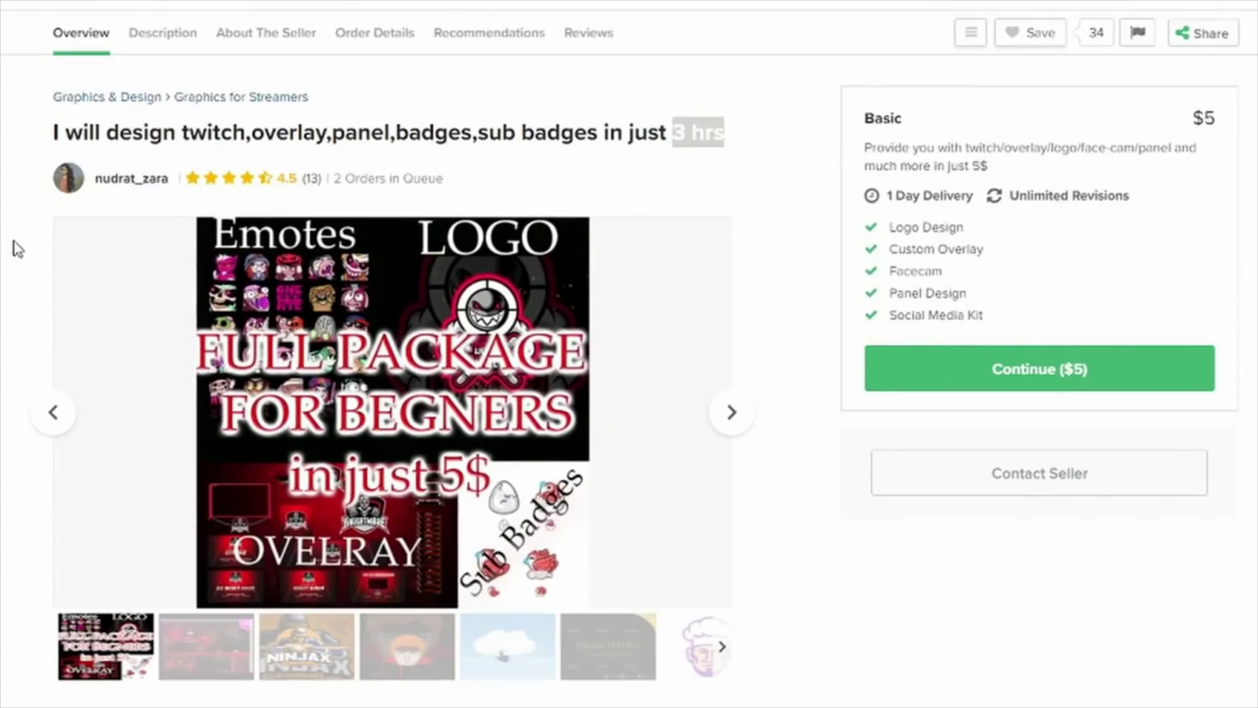
pyautogui.scroll(-5, 26, 325)
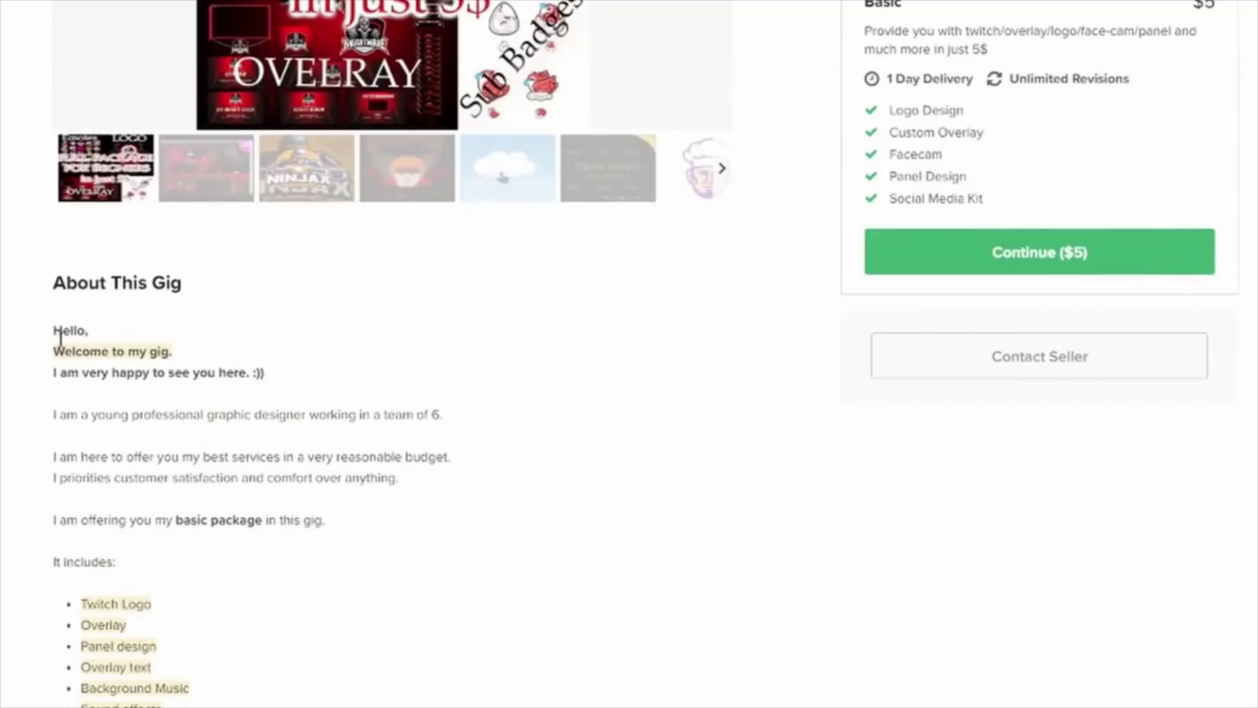
pyautogui.scroll(5, 57, 338)
pyautogui.click(659, 133)
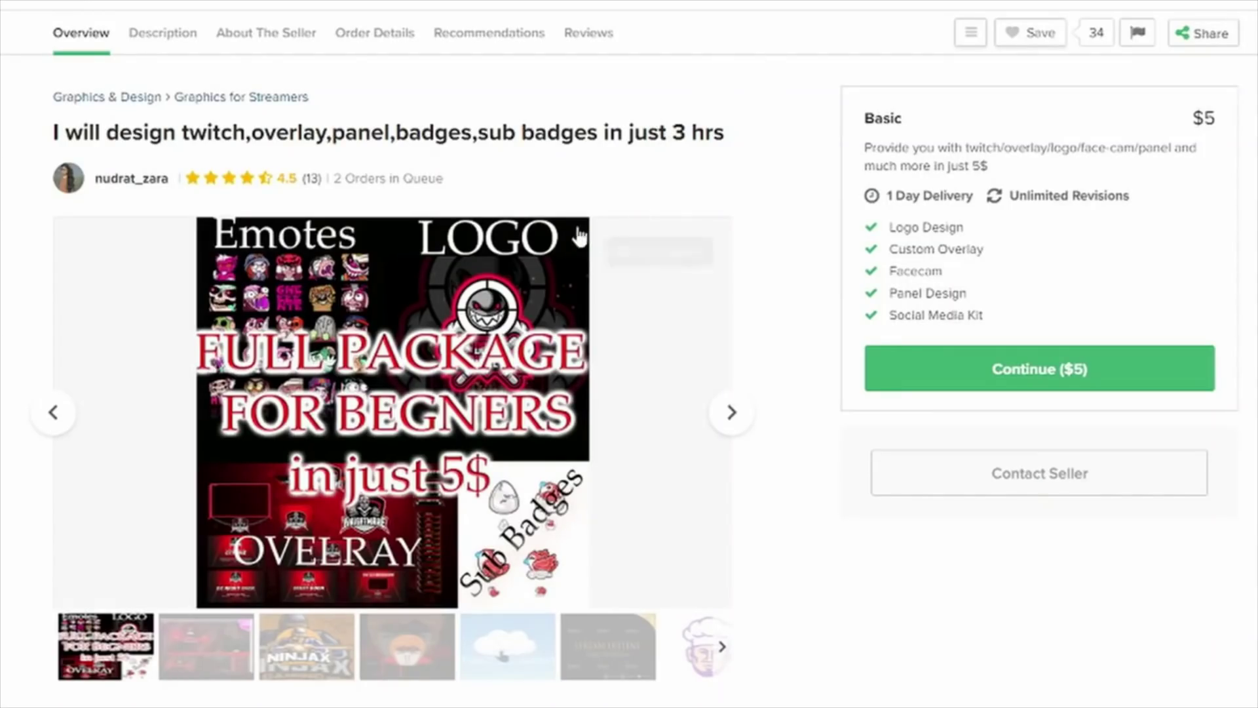
pyautogui.scroll(-5, 576, 233)
pyautogui.scroll(-3, 549, 237)
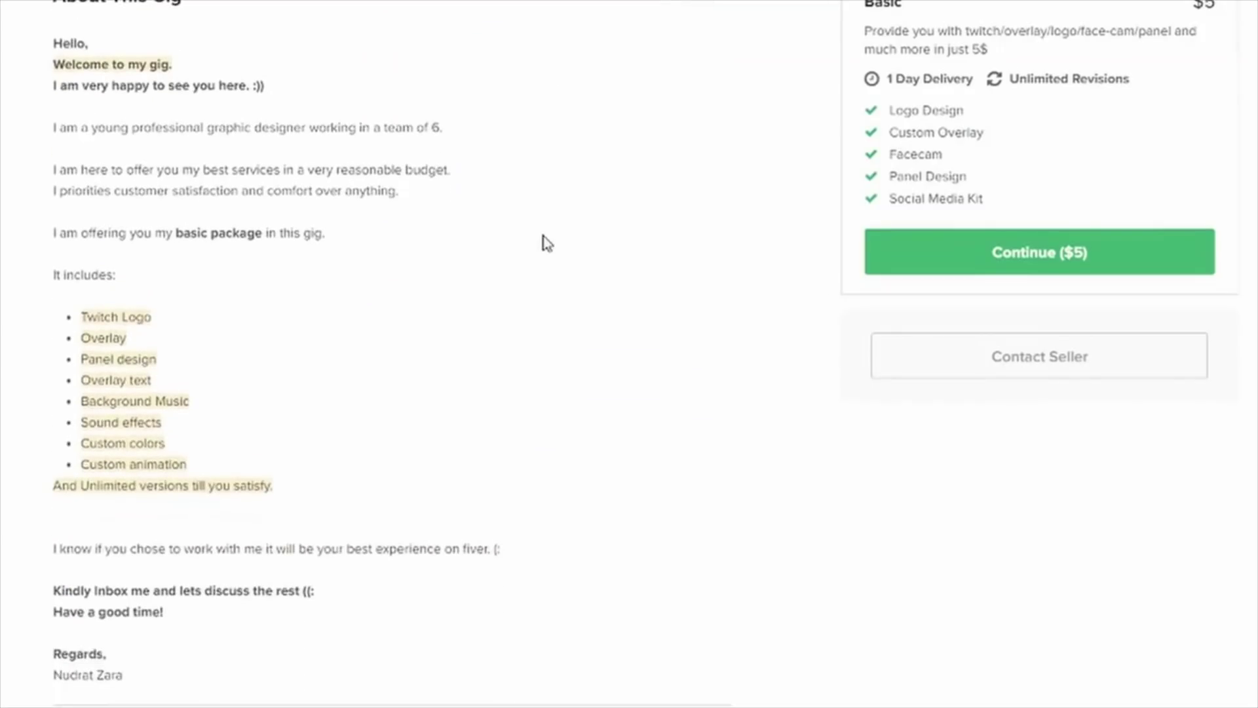
pyautogui.scroll(4, 550, 261)
pyautogui.scroll(4, 554, 281)
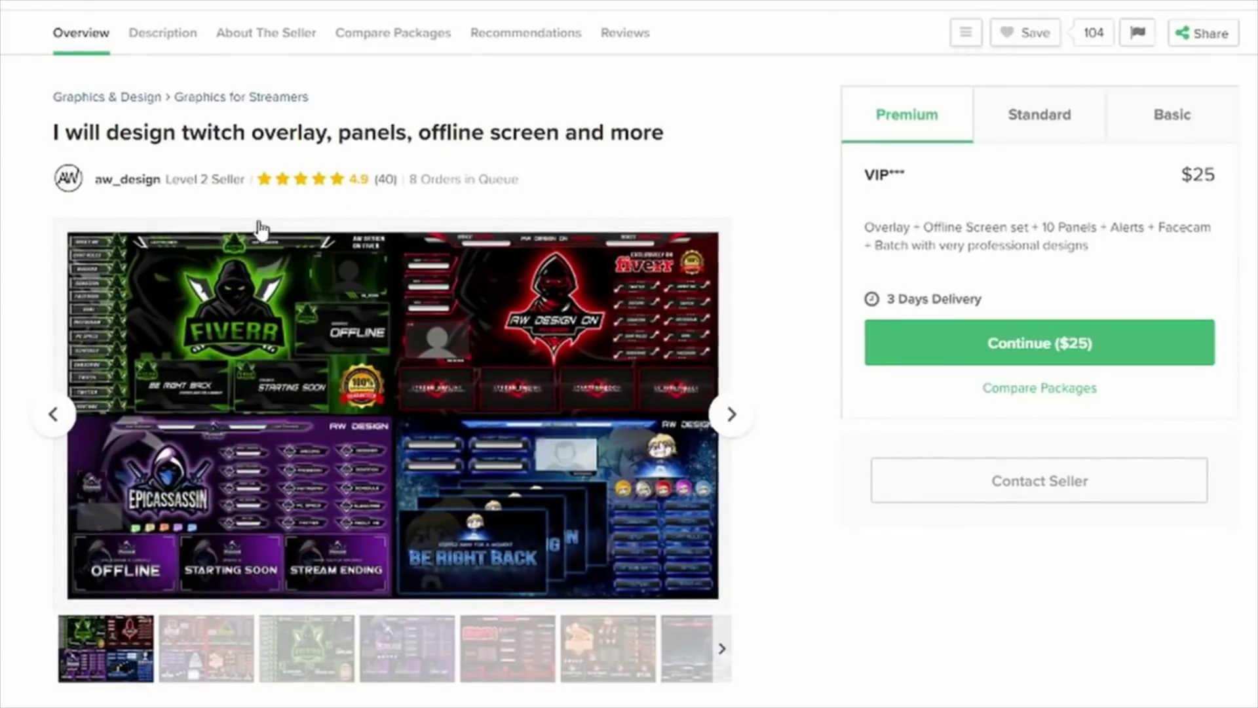
pyautogui.scroll(-4, 288, 246)
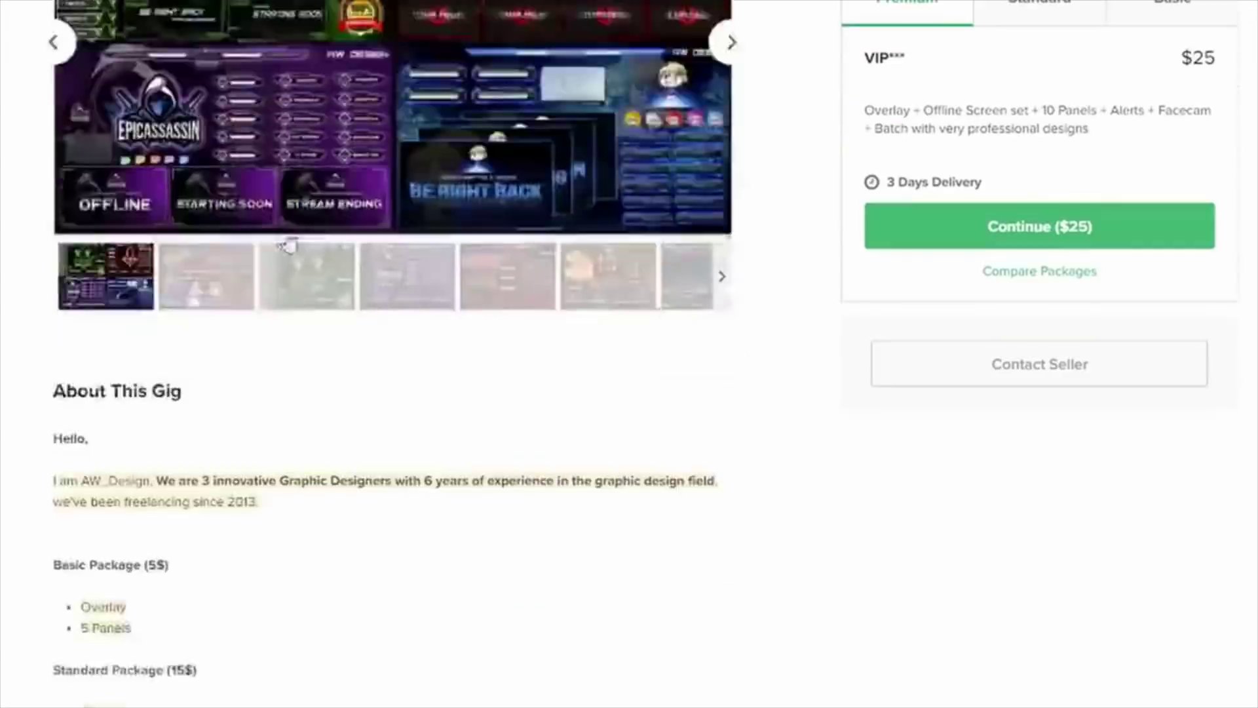
pyautogui.scroll(-2, 295, 244)
pyautogui.scroll(-5, 301, 242)
pyautogui.scroll(-4, 304, 239)
pyautogui.scroll(-2, 412, 258)
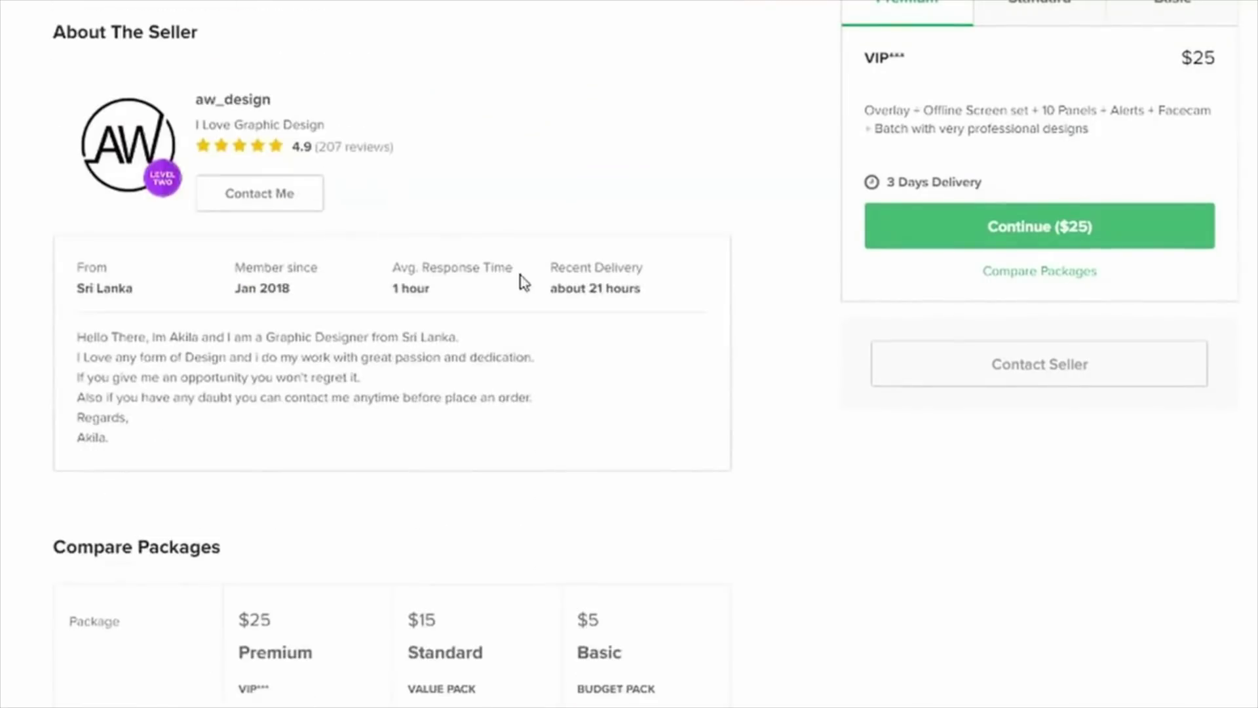
pyautogui.scroll(-4, 463, 311)
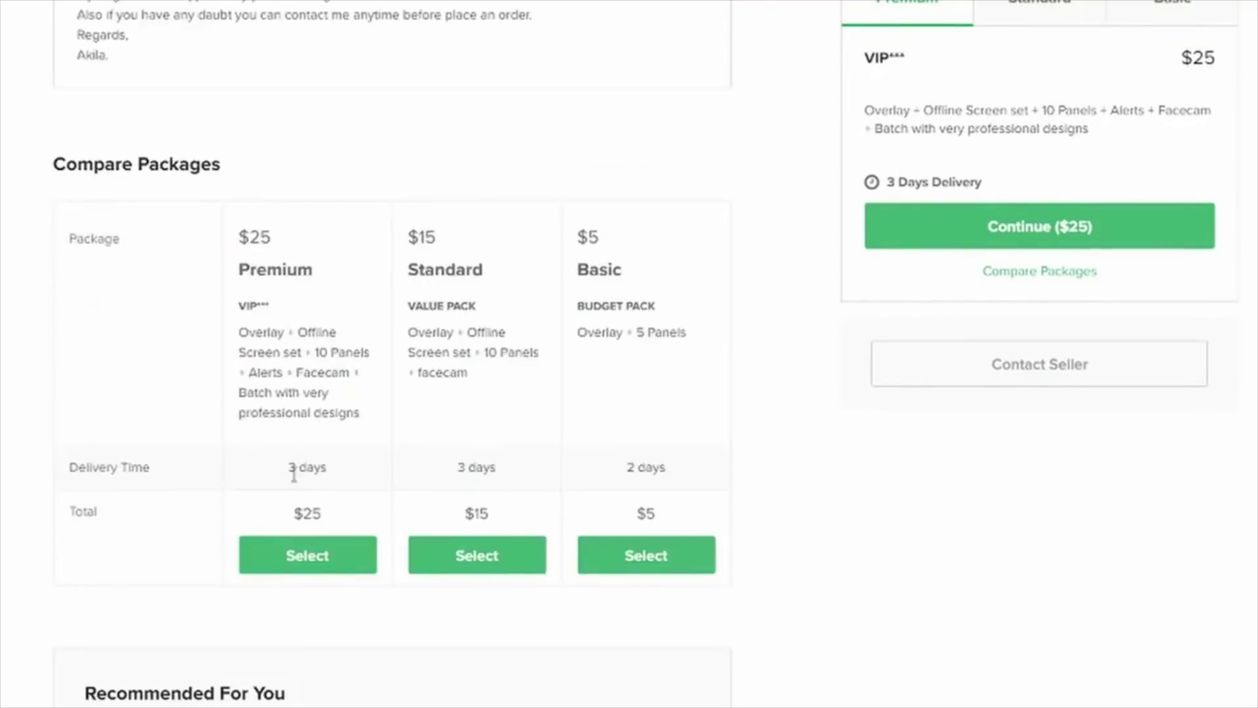
pyautogui.moveTo(285, 471); pyautogui.dragTo(317, 475)
pyautogui.click(329, 469)
pyautogui.scroll(3, 492, 433)
pyautogui.scroll(5, 516, 438)
pyautogui.scroll(5, 515, 441)
pyautogui.scroll(1, 504, 443)
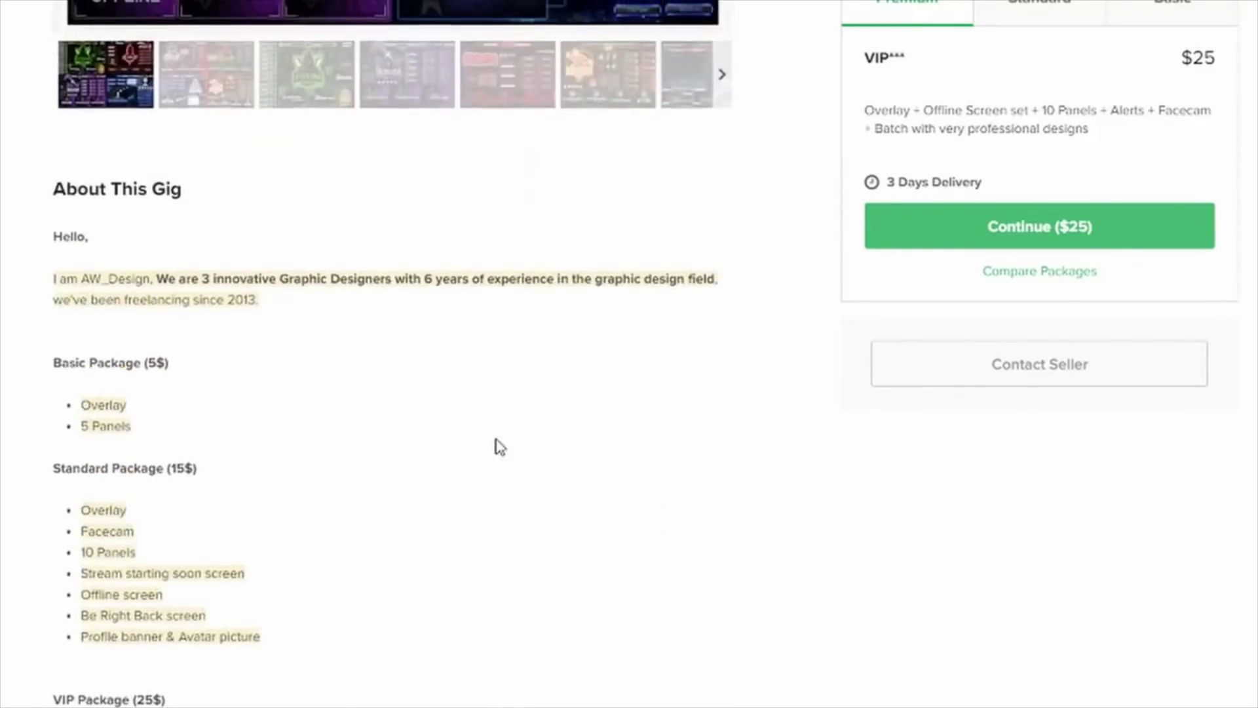
pyautogui.scroll(4, 680, 293)
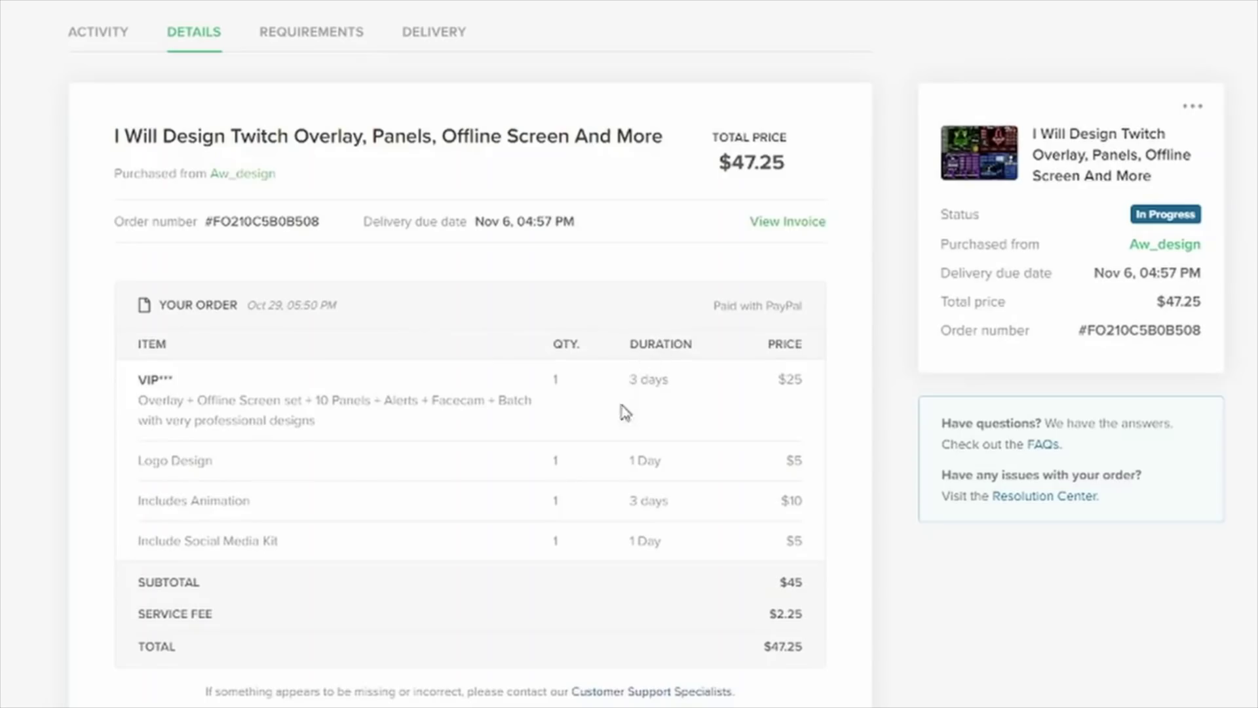
# Highlight the Animation add-on text in the $47.25 order.
pyautogui.moveTo(236, 500)
pyautogui.mouseDown()
pyautogui.moveTo(194, 497)
pyautogui.moveTo(197, 478)
pyautogui.mouseUp()
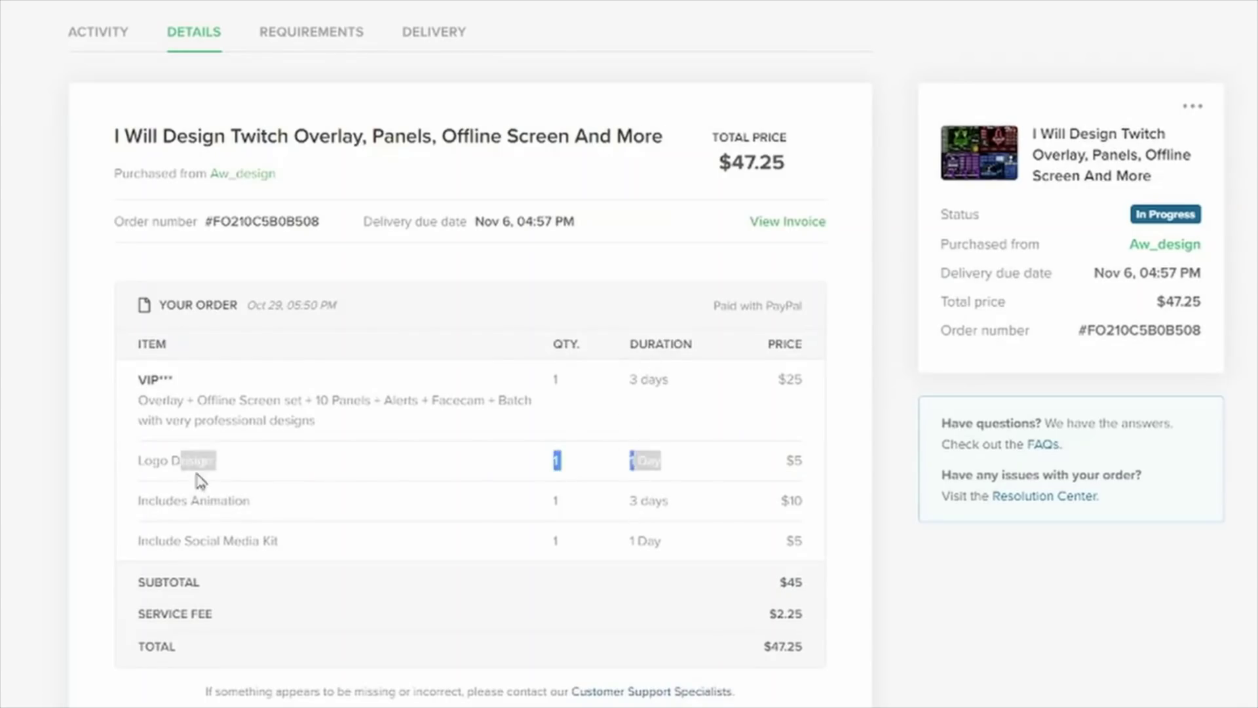
pyautogui.click(236, 547)
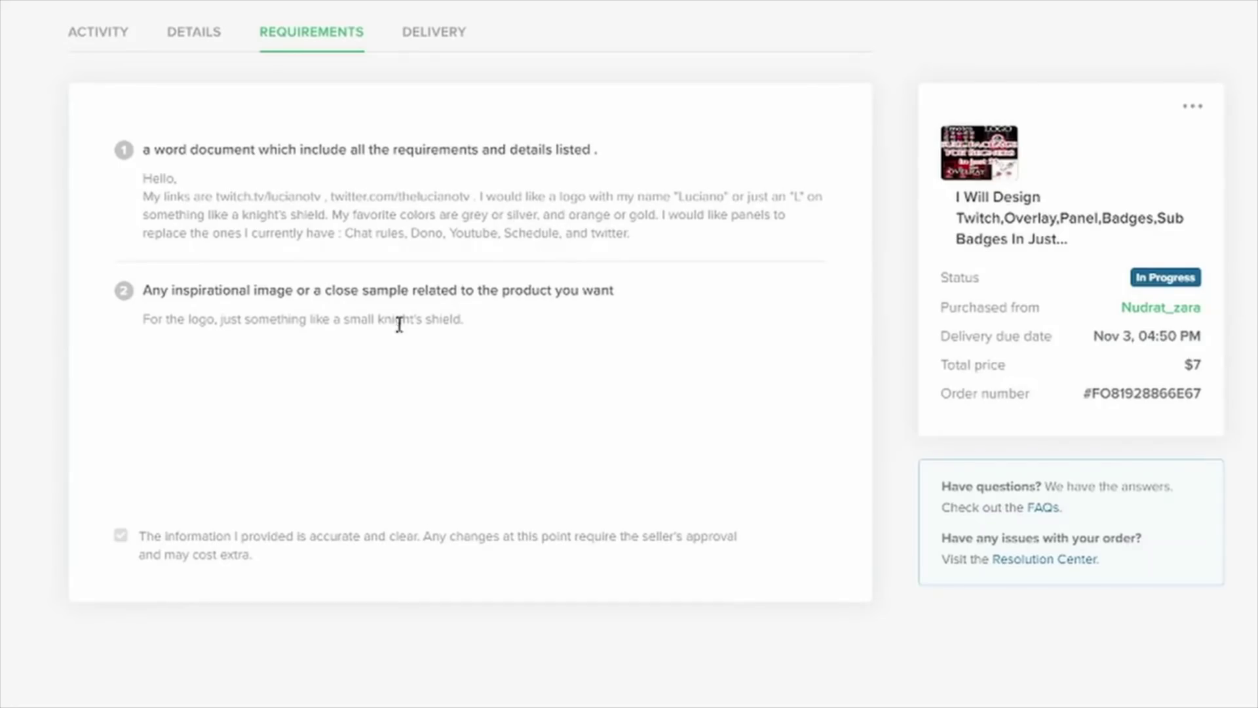
pyautogui.scroll(-2, 425, 197)
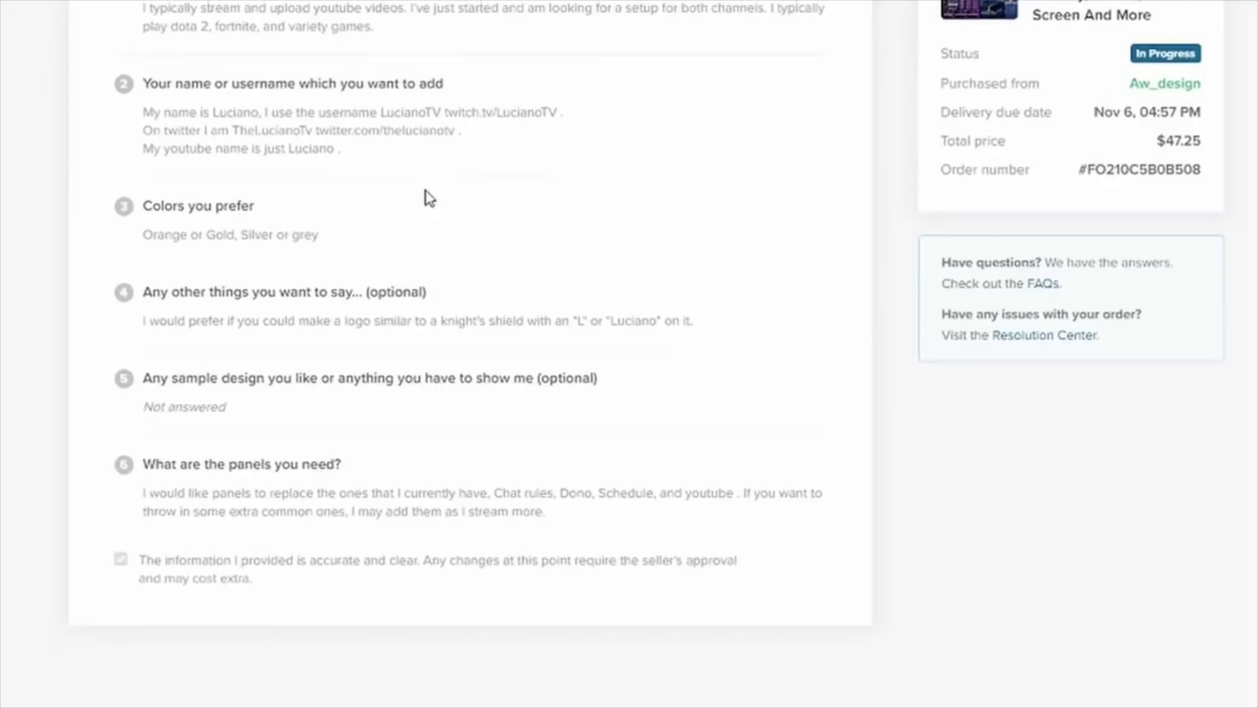
pyautogui.scroll(1, 427, 190)
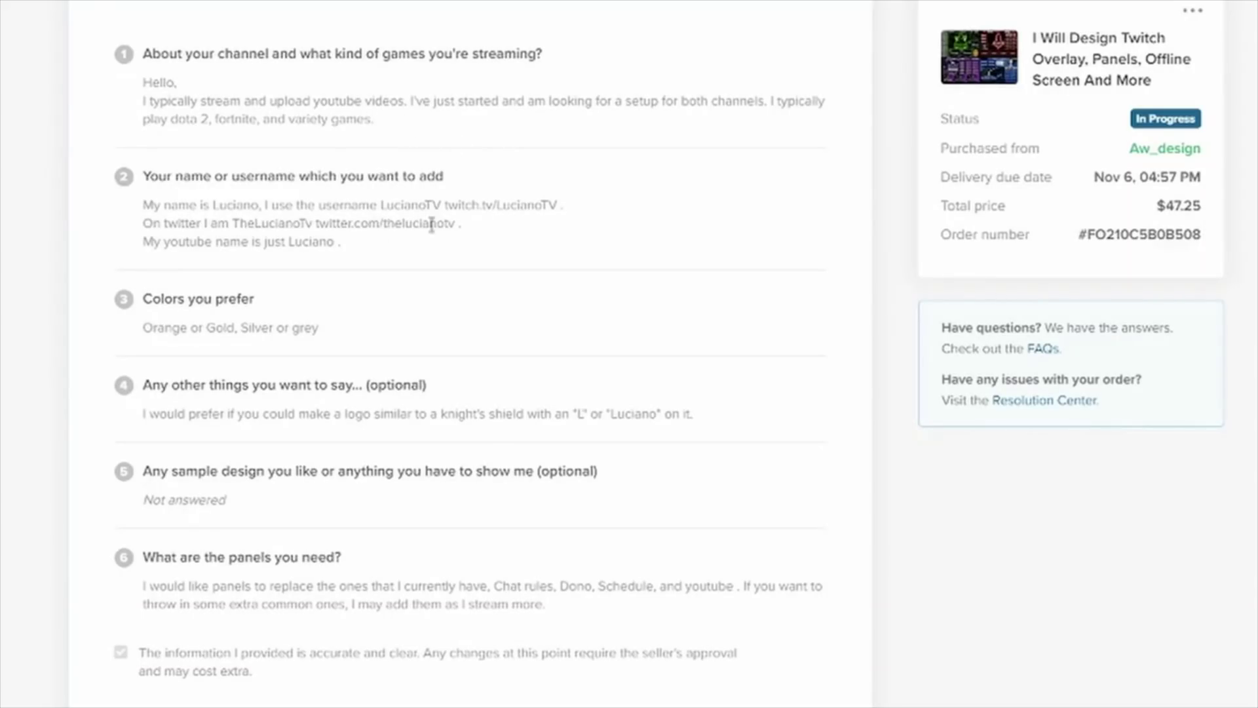
# Highlight the YouTube name line and the logo request answer to question 4.
pyautogui.moveTo(143, 248); pyautogui.dragTo(320, 247)
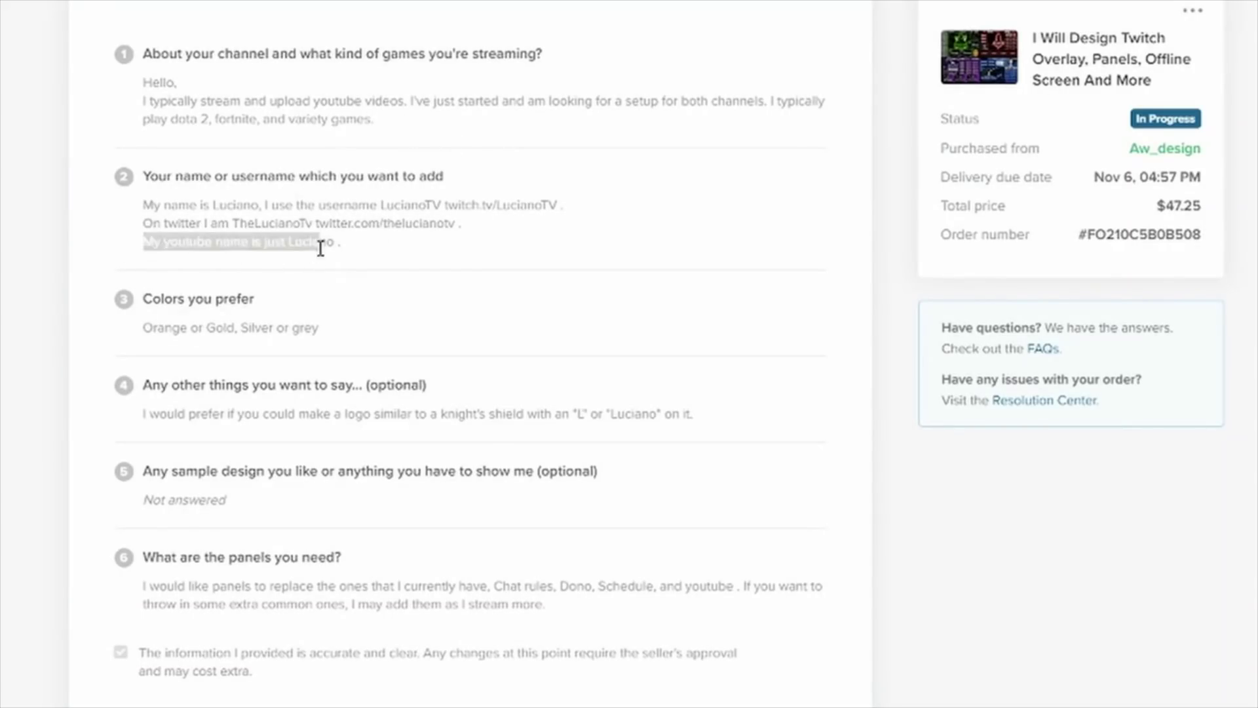
pyautogui.click(336, 248)
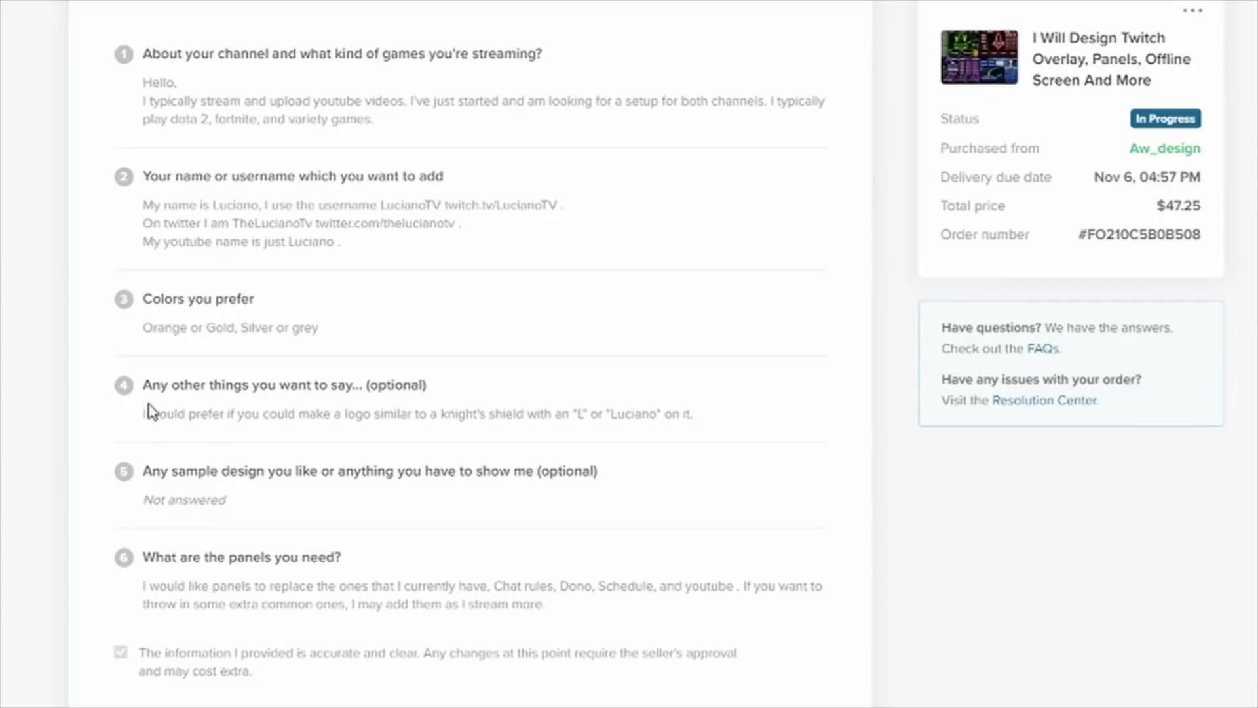
pyautogui.moveTo(146, 411); pyautogui.dragTo(698, 420)
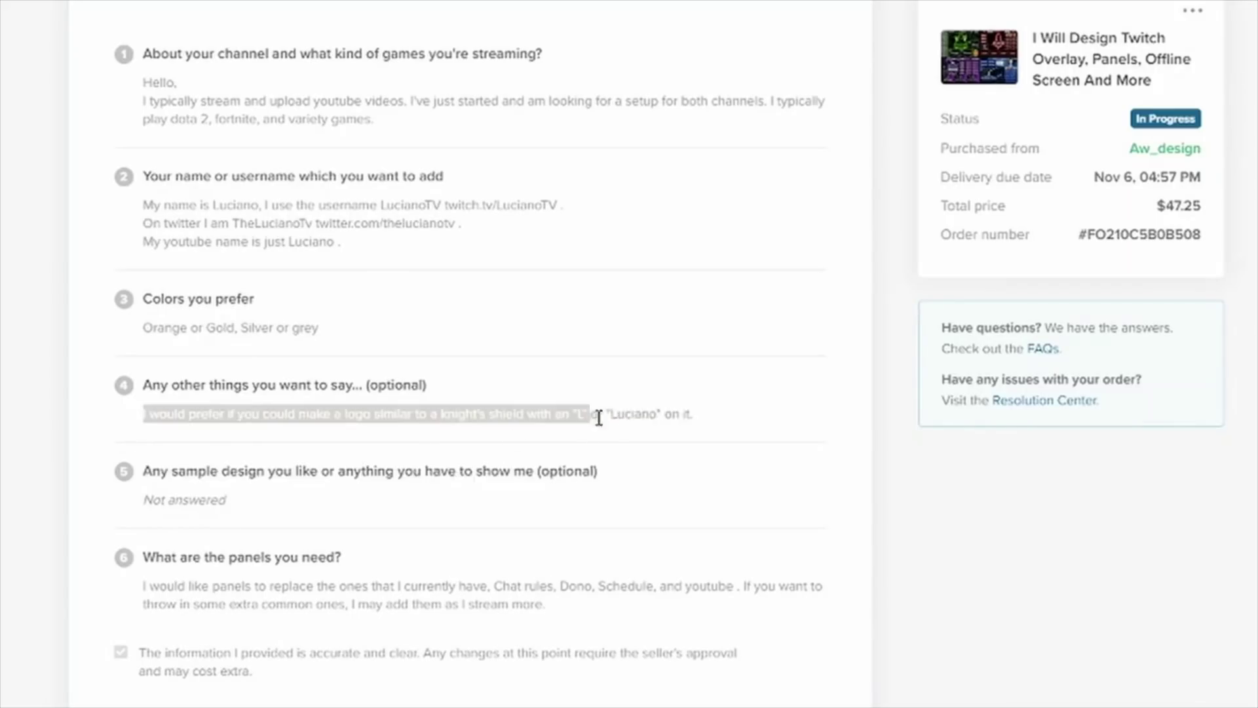
pyautogui.click(687, 413)
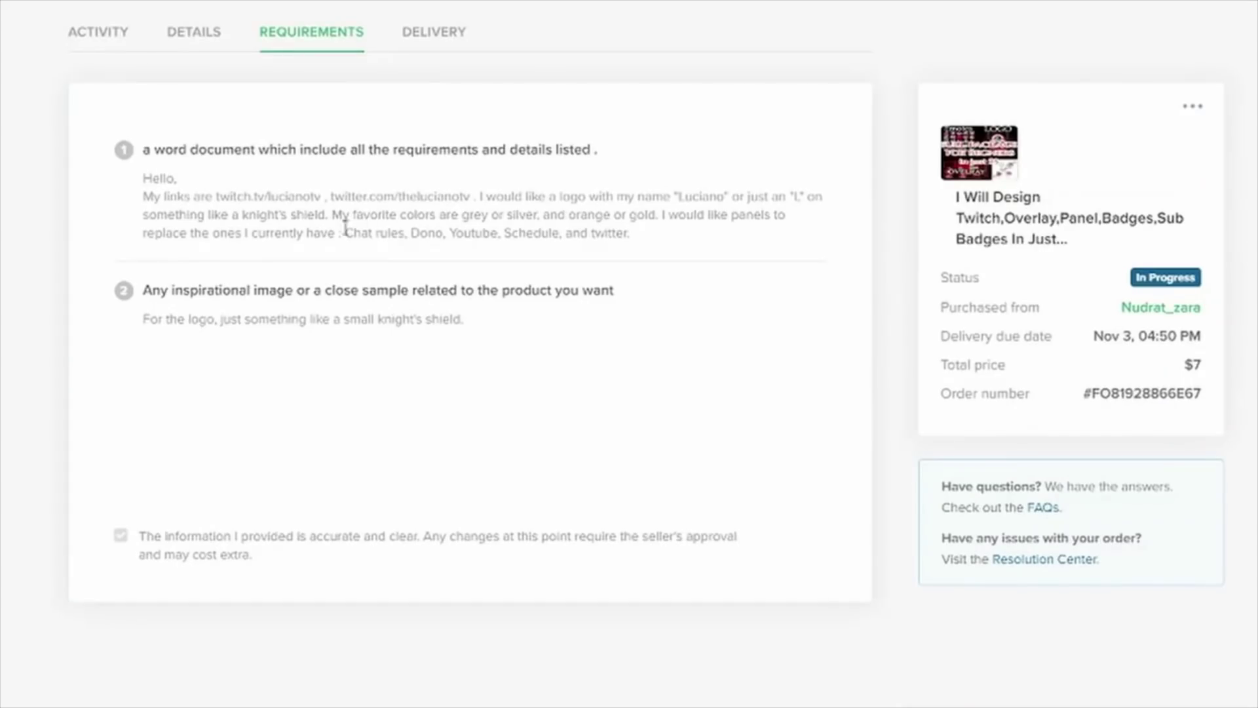
# Highlight the requested panel names and the words 'common ones'.
pyautogui.moveTo(383, 233); pyautogui.dragTo(452, 233)
pyautogui.click(477, 233)
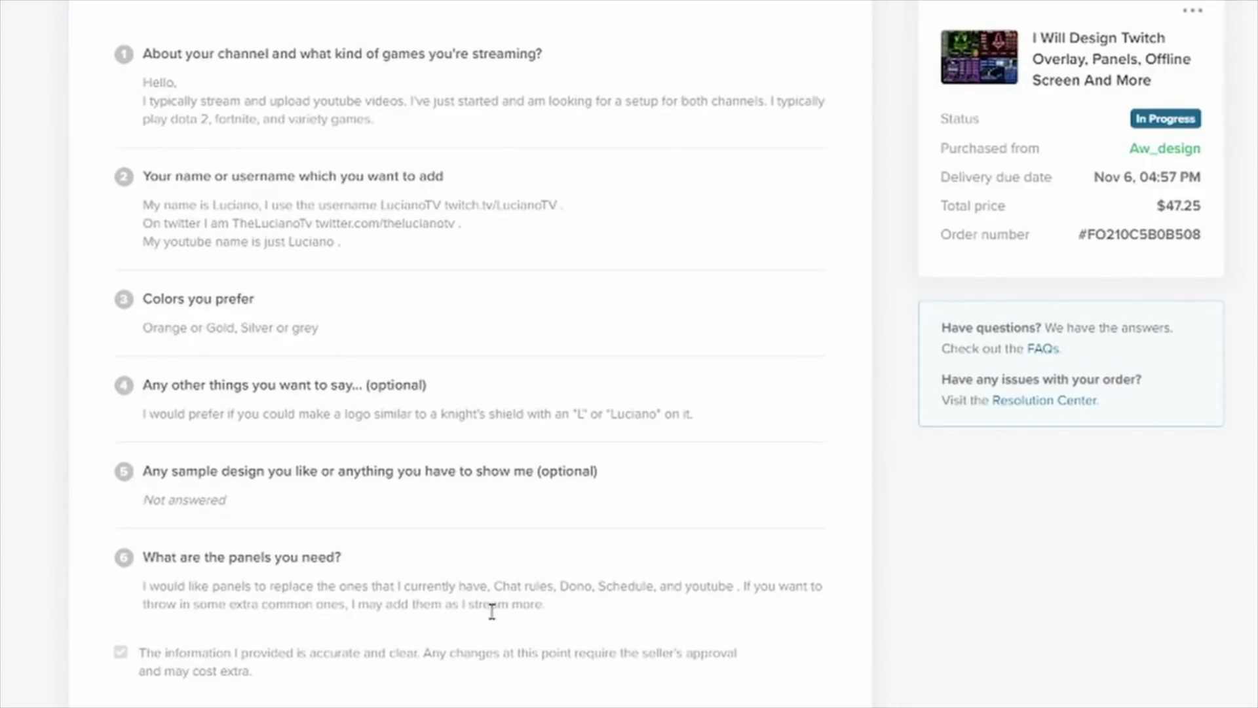
pyautogui.moveTo(261, 603); pyautogui.dragTo(337, 604)
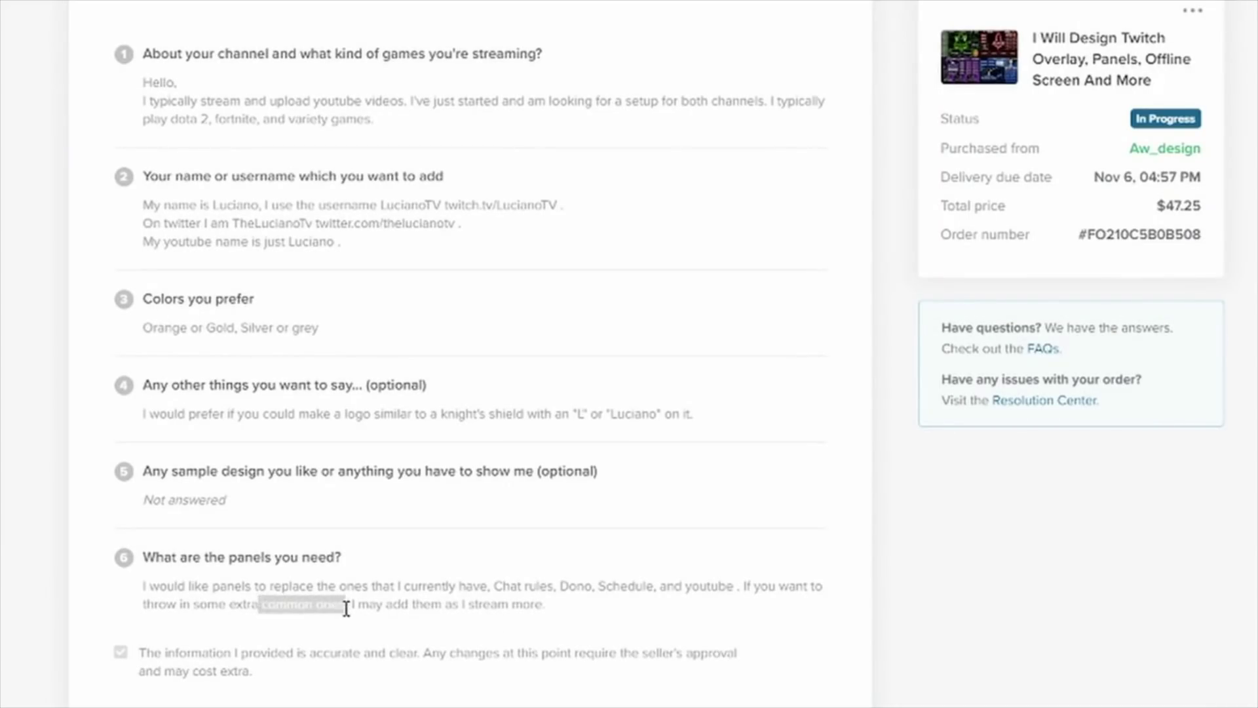
pyautogui.click(346, 607)
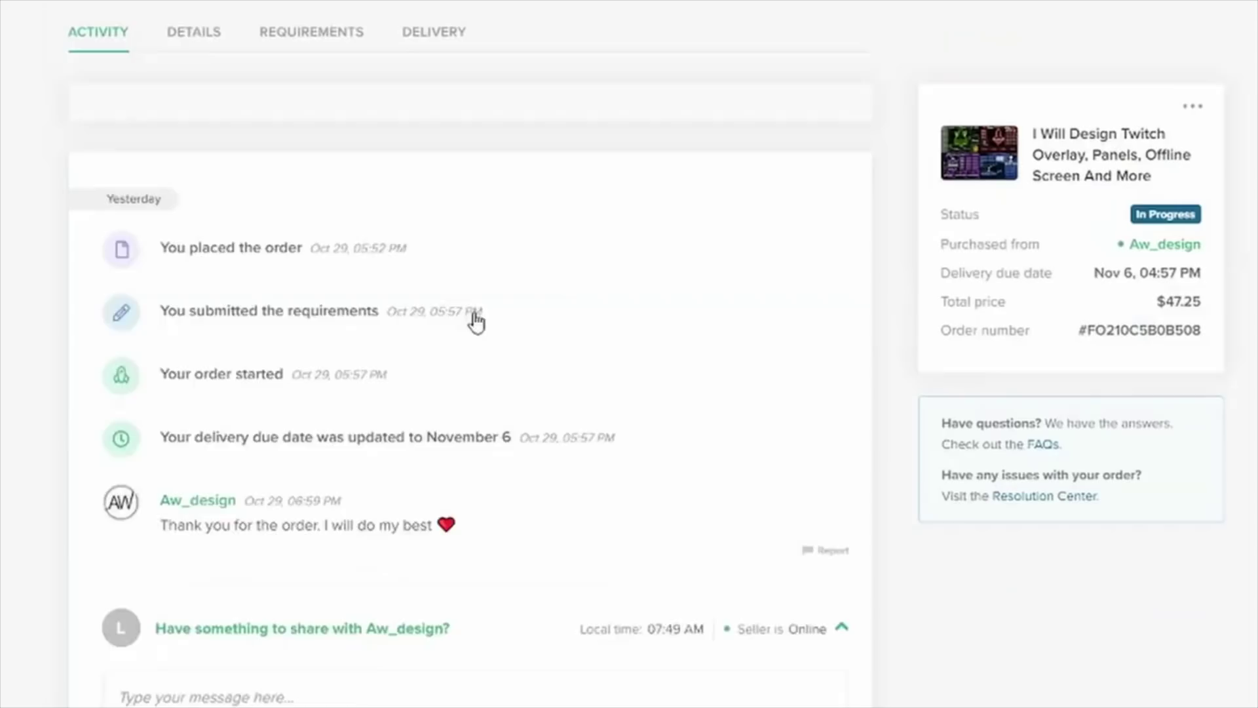
pyautogui.scroll(-2, 351, 418)
pyautogui.scroll(-2, 351, 419)
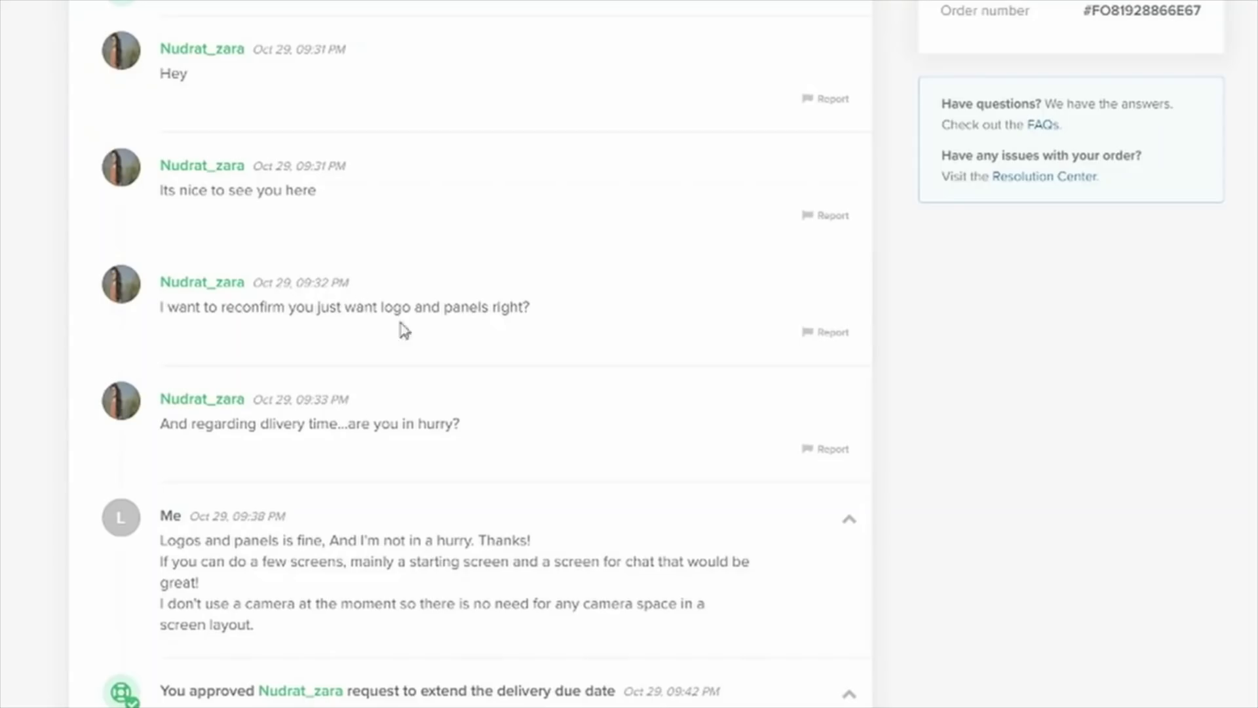
# Highlight the message's request for a few screens, then clear the highlight.
pyautogui.moveTo(209, 564)
pyautogui.mouseDown()
pyautogui.moveTo(254, 575)
pyautogui.moveTo(331, 561)
pyautogui.mouseUp()
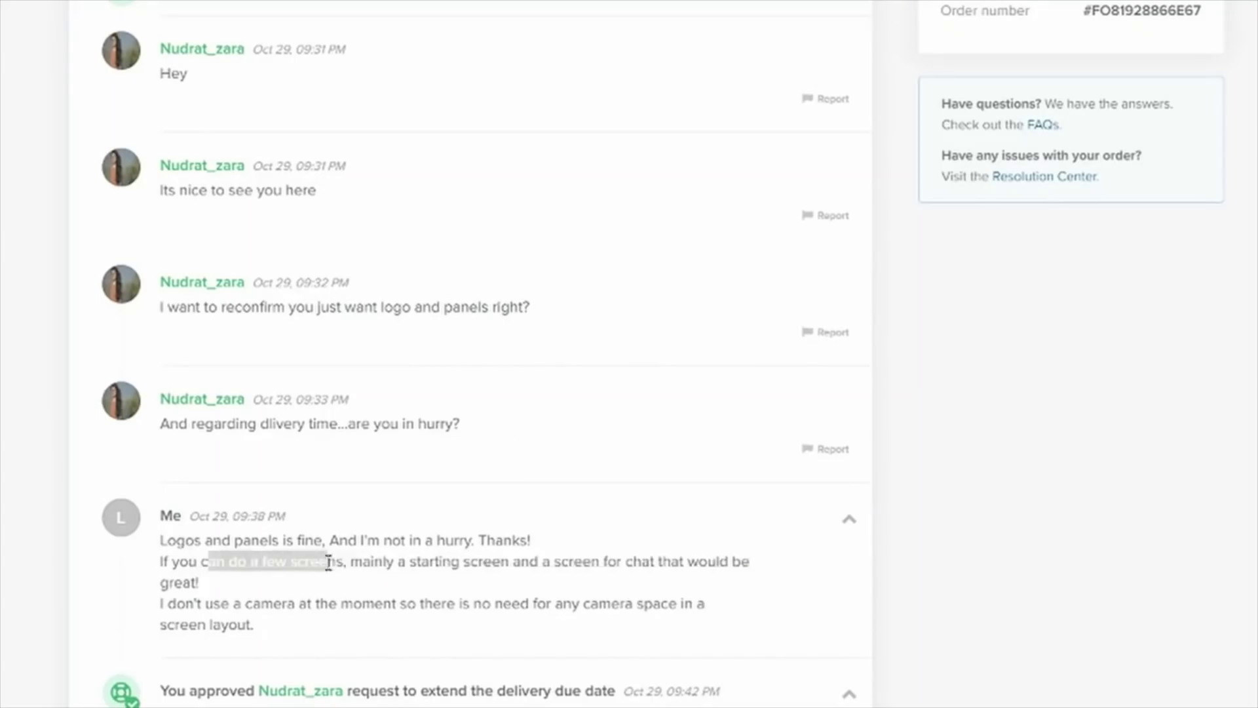
pyautogui.click(339, 567)
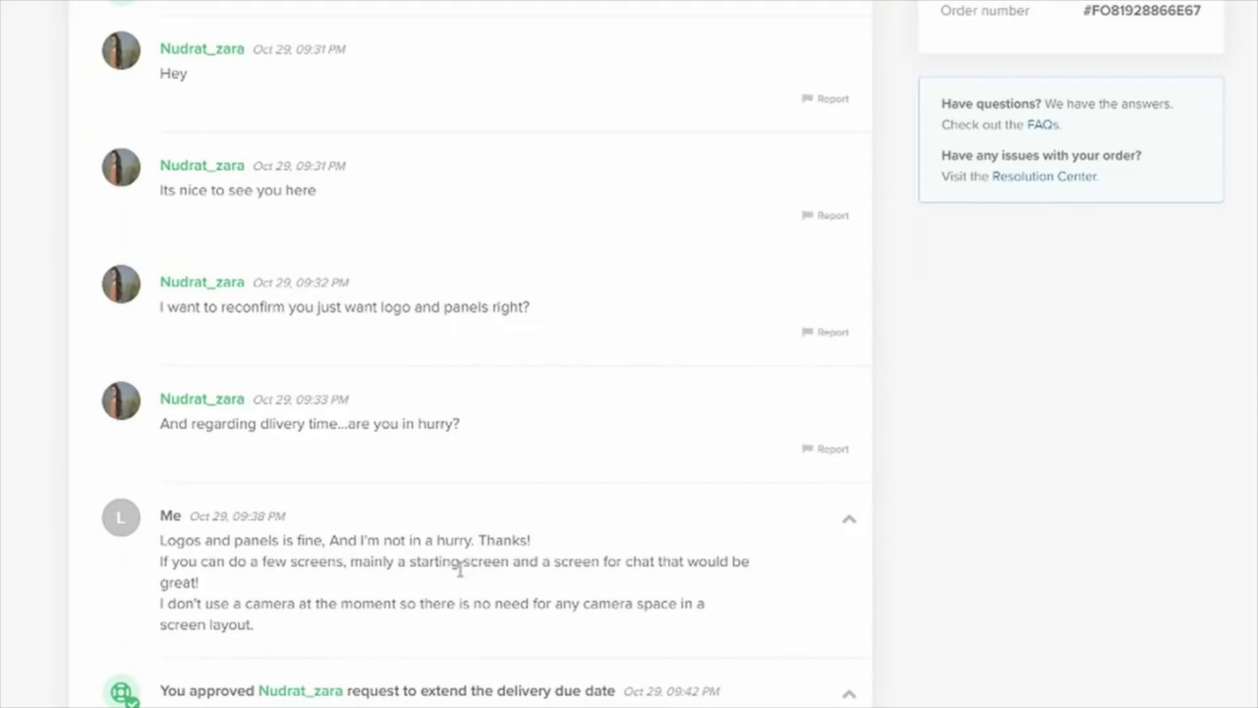
pyautogui.scroll(-2, 459, 568)
pyautogui.scroll(-3, 382, 494)
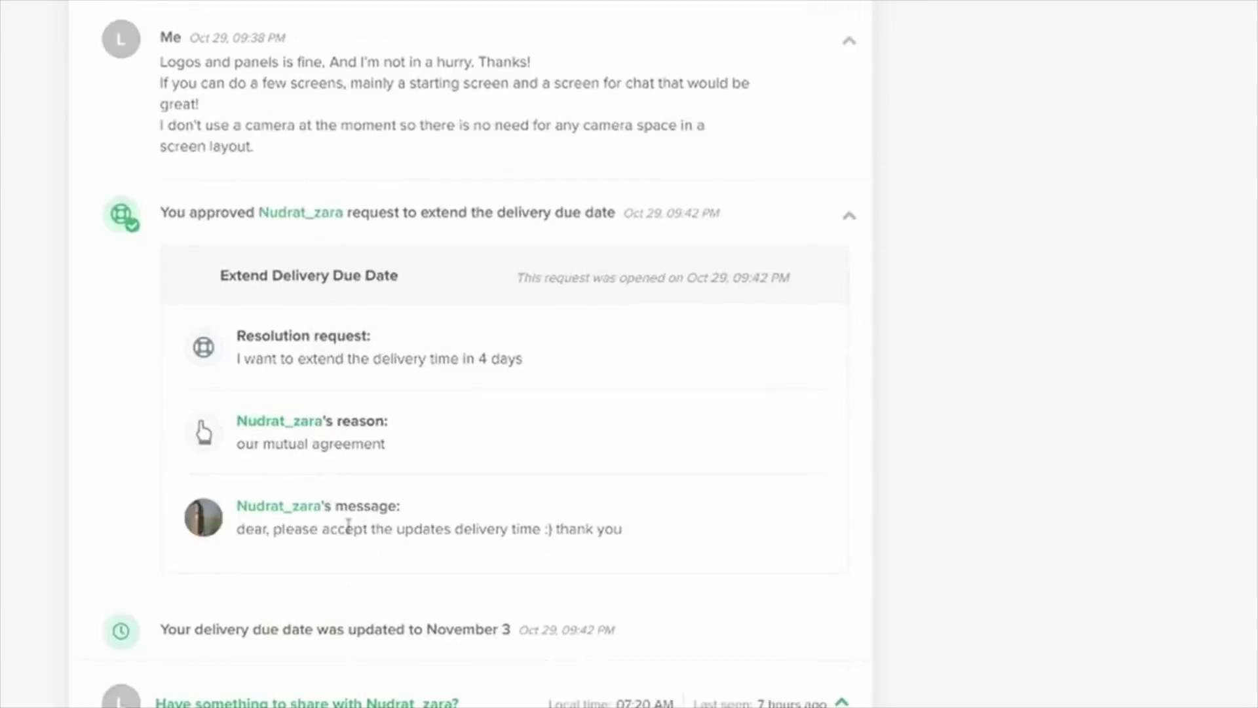
pyautogui.scroll(1, 536, 489)
pyautogui.scroll(3, 525, 494)
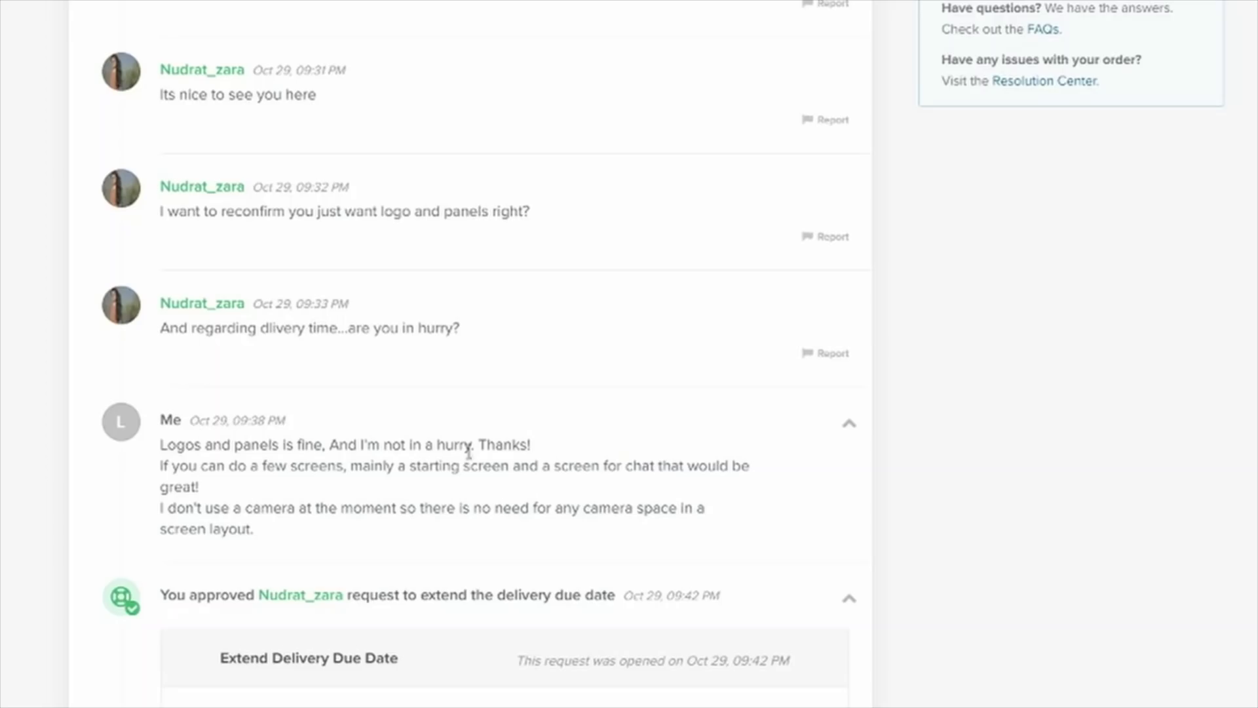
pyautogui.scroll(3, 1056, 522)
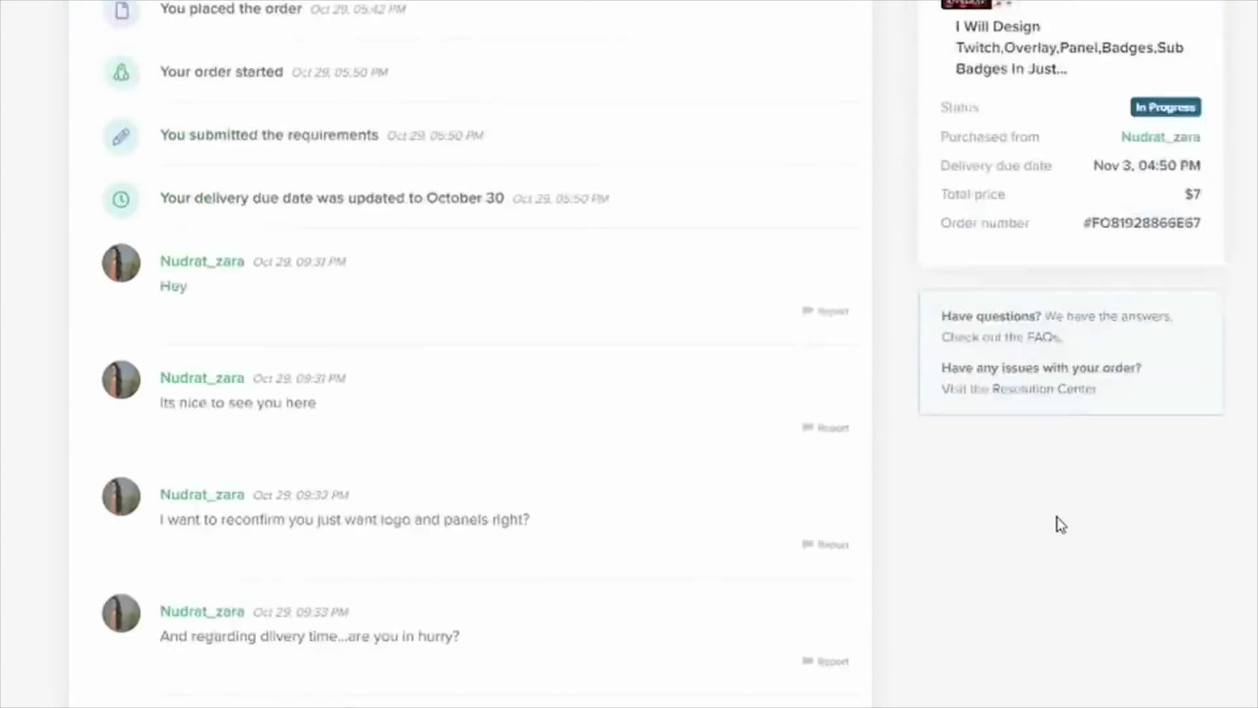
pyautogui.scroll(2, 871, 463)
pyautogui.scroll(-4, 851, 573)
pyautogui.scroll(-2, 610, 496)
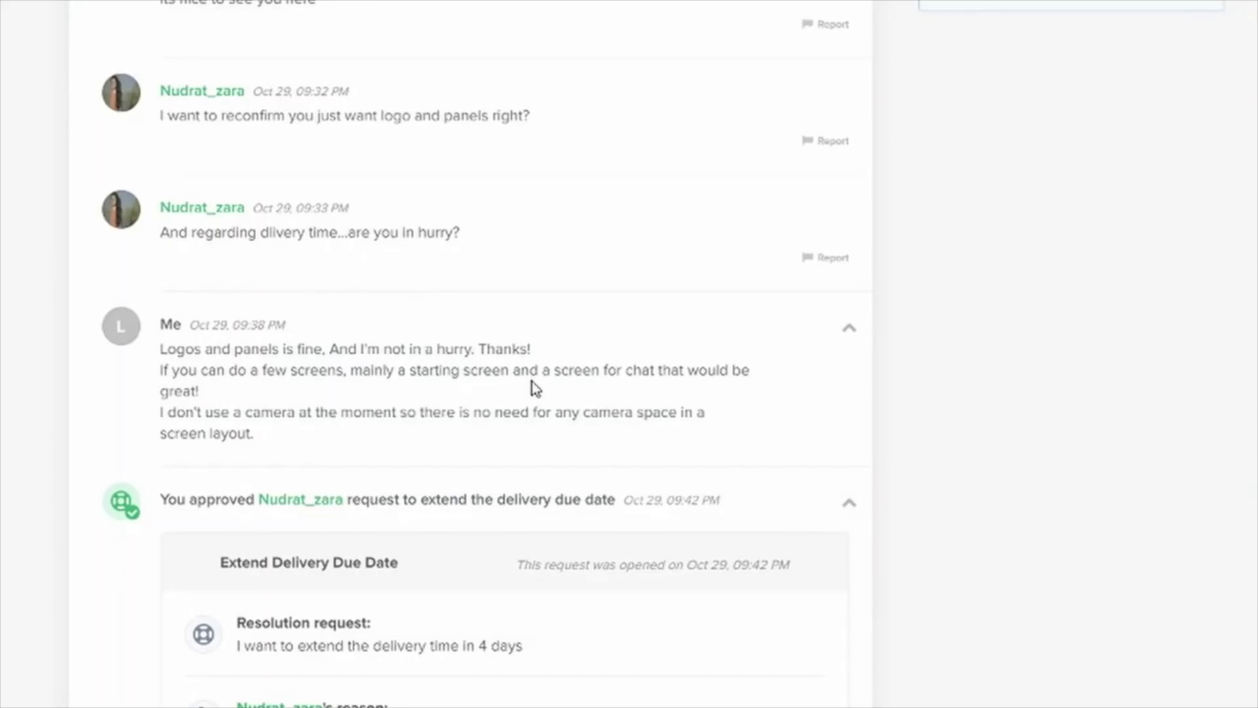
pyautogui.scroll(-3, 608, 410)
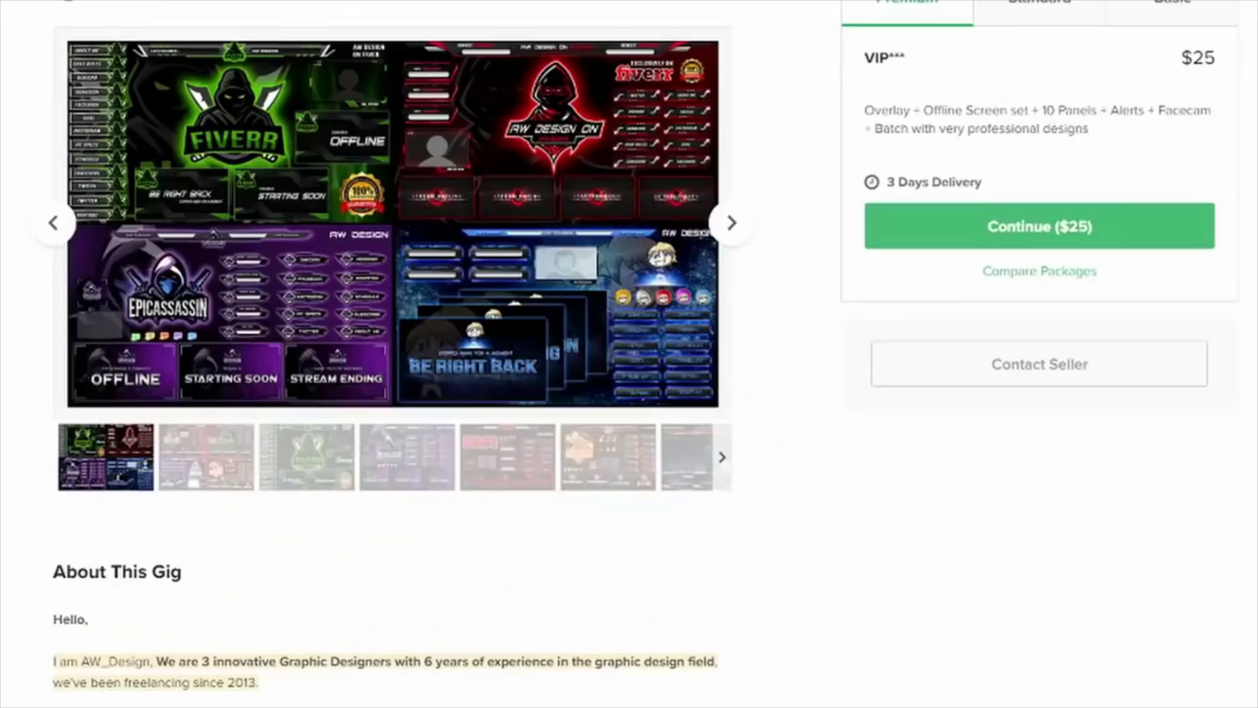
pyautogui.scroll(1, 410, 214)
pyautogui.scroll(3, 411, 214)
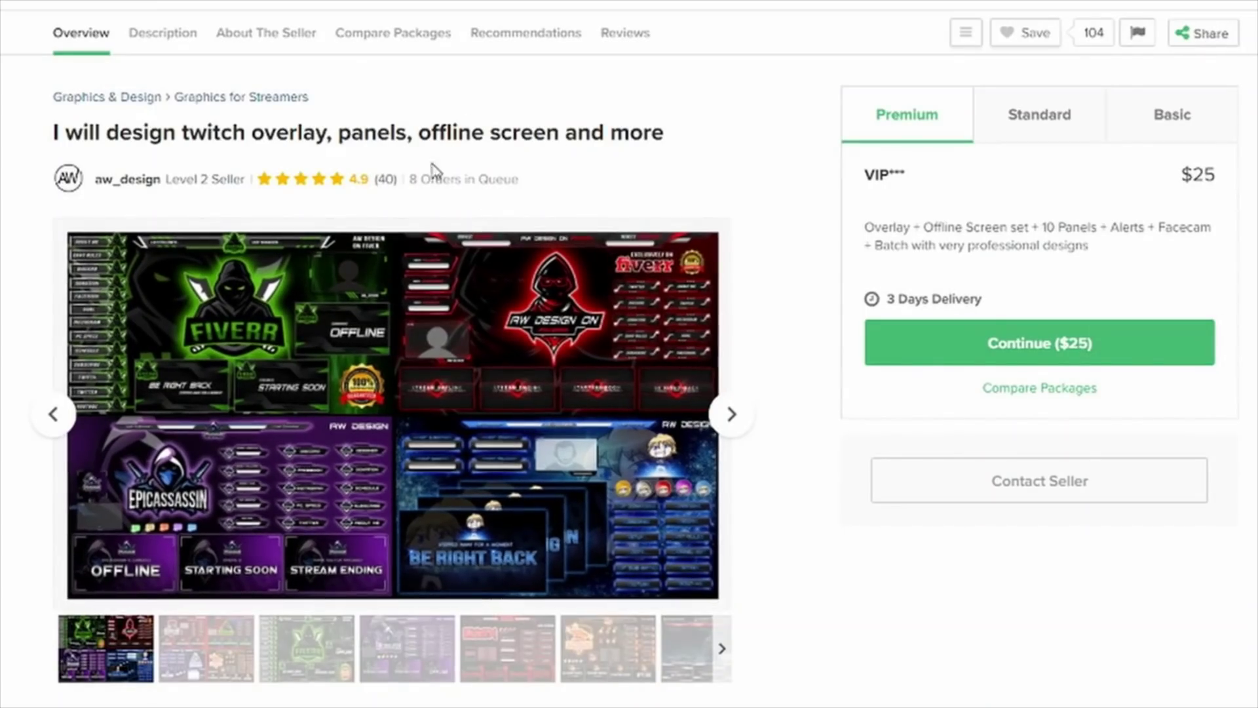
pyautogui.scroll(-1, 370, 233)
pyautogui.scroll(-3, 371, 233)
pyautogui.scroll(4, 508, 325)
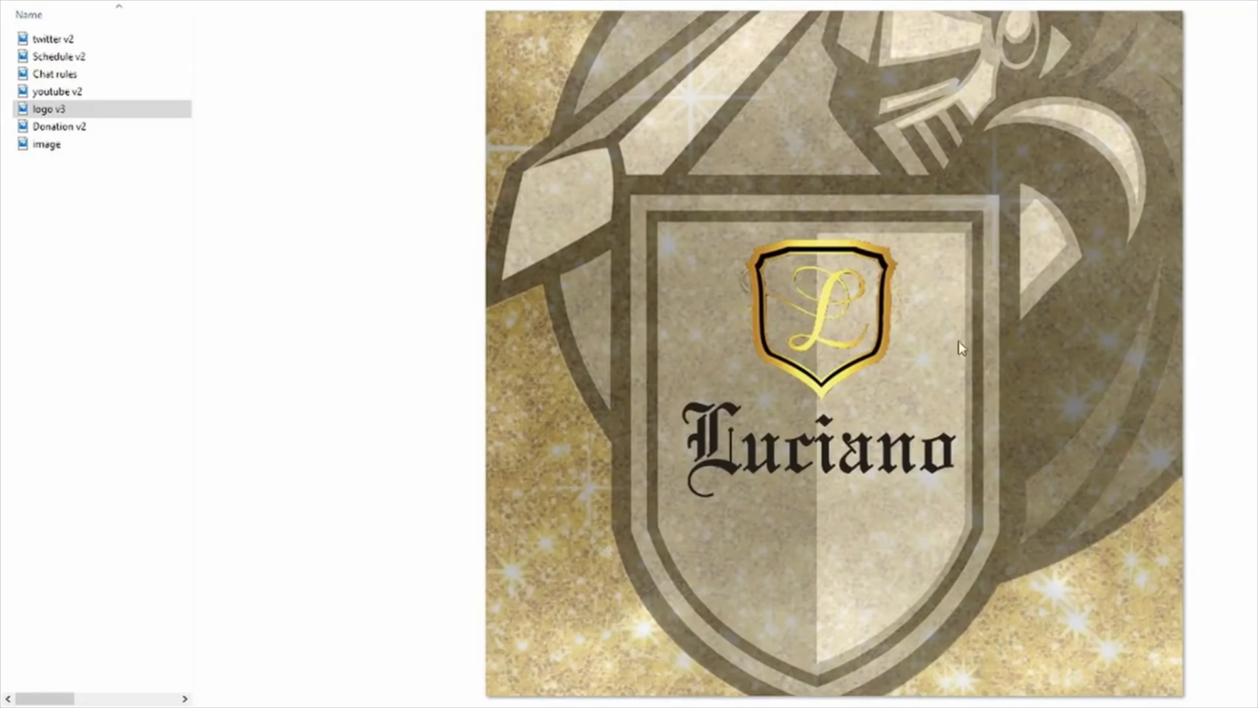
# Preview the original knight image, logo v3, and the Donation, Chat rules, YouTube and Twitter panels.
pyautogui.click(76, 147)
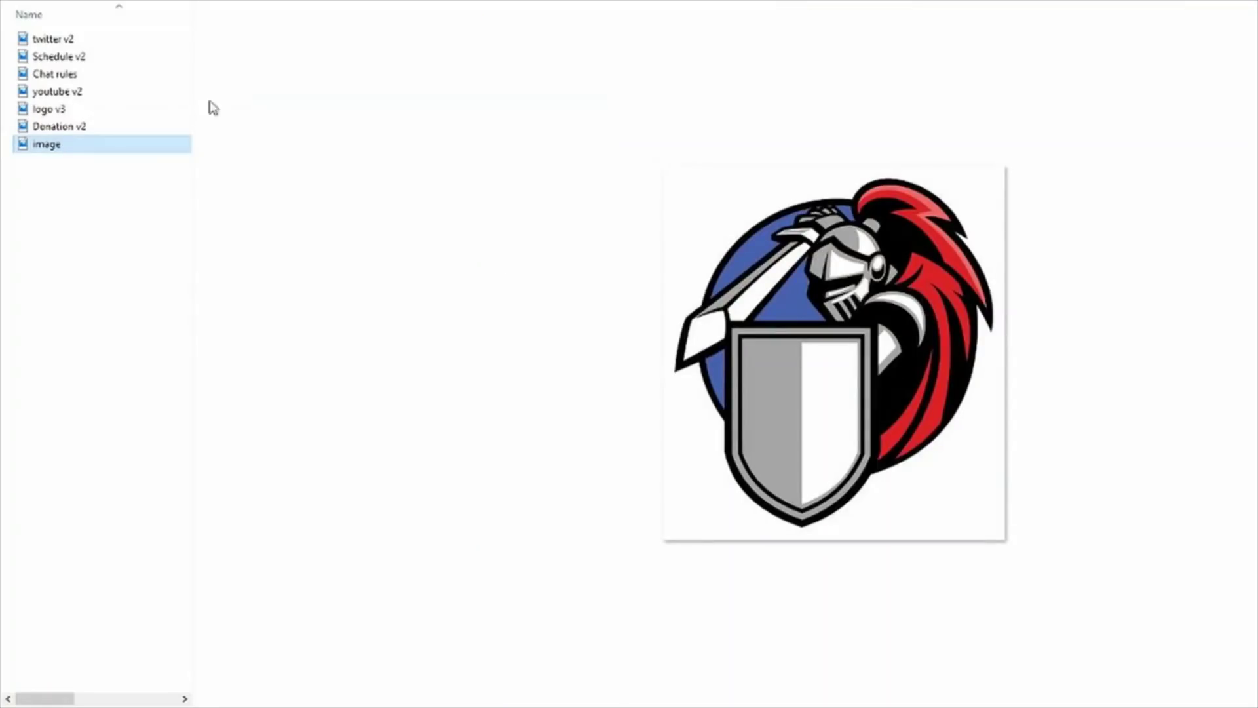
pyautogui.click(61, 108)
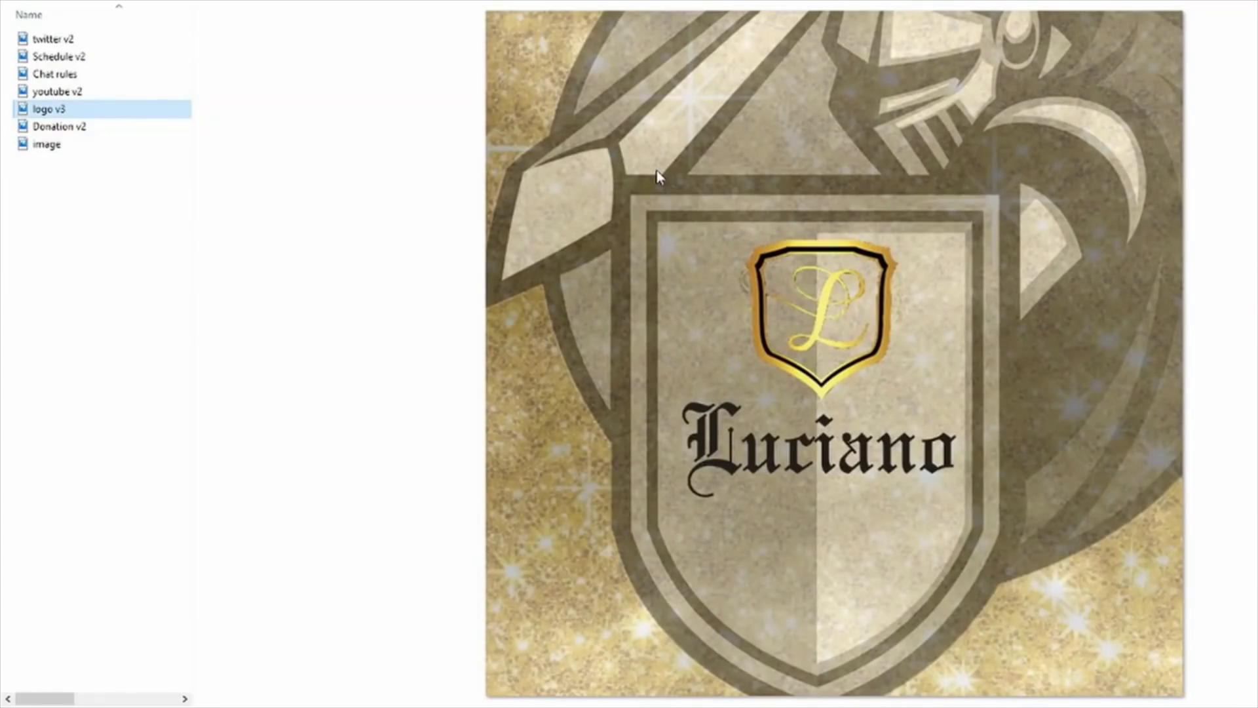
pyautogui.press('Down')
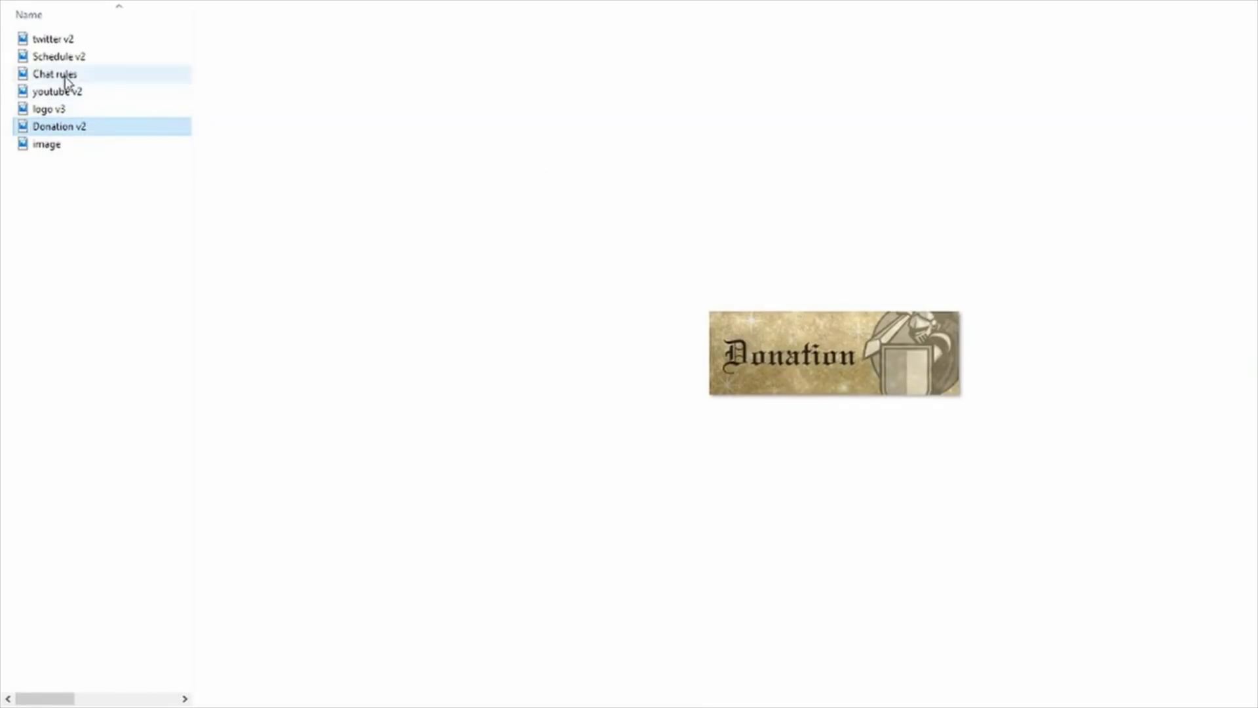
pyautogui.click(66, 80)
pyautogui.click(89, 94)
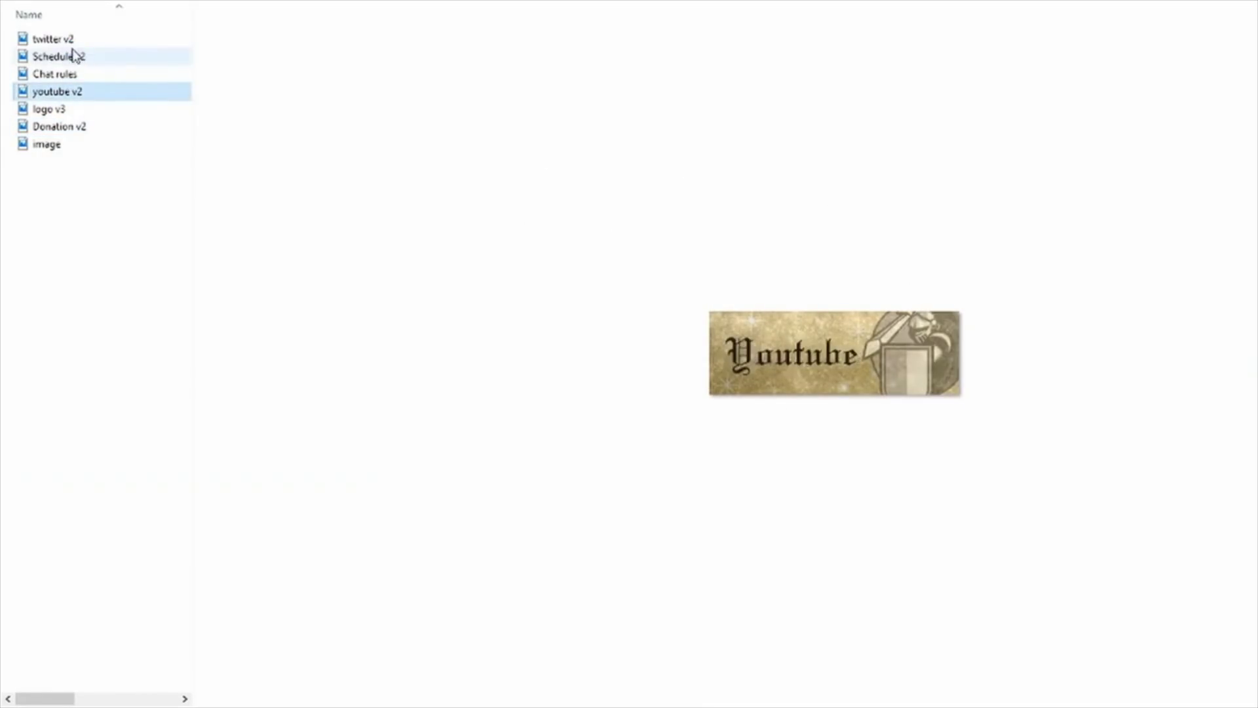
pyautogui.click(74, 55)
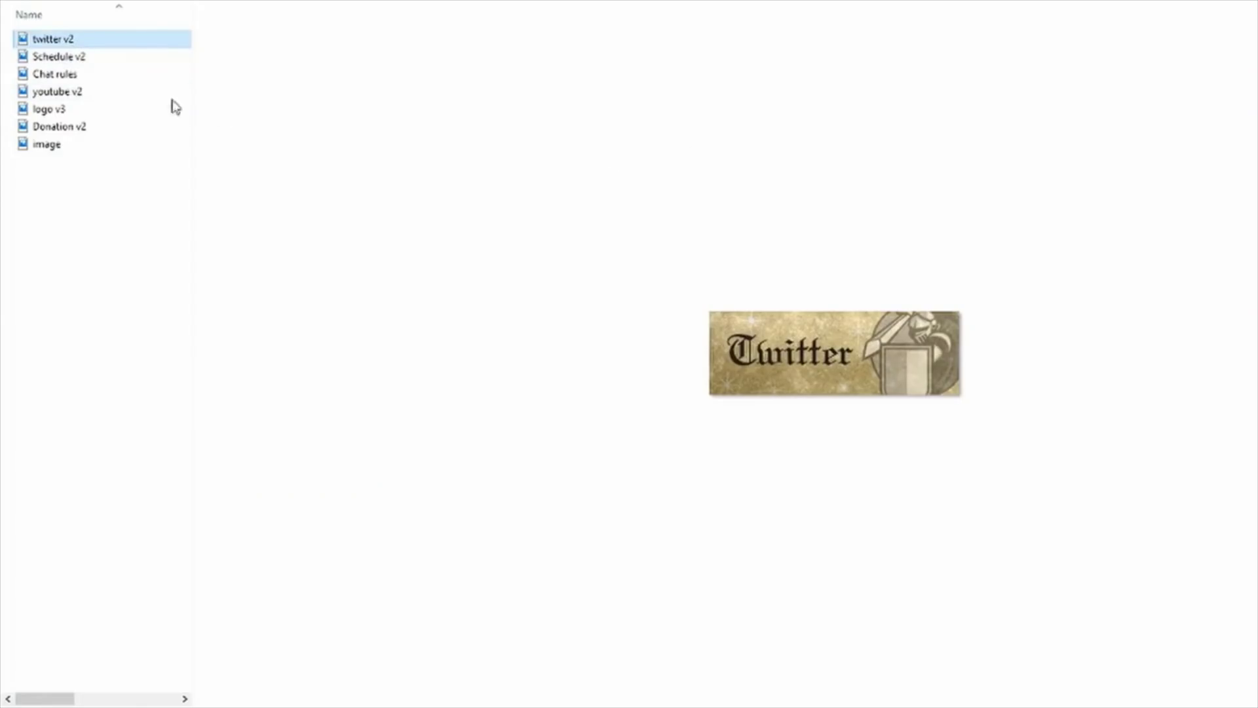
pyautogui.click(62, 75)
pyautogui.click(90, 93)
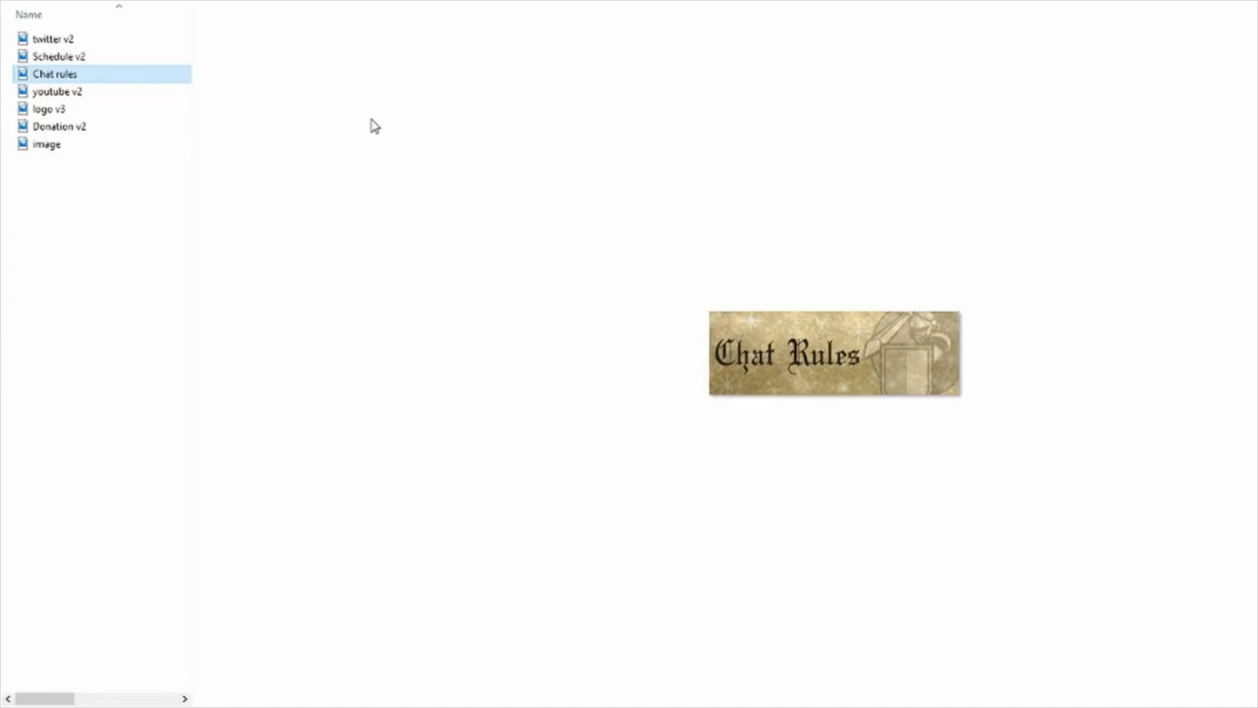
pyautogui.click(56, 111)
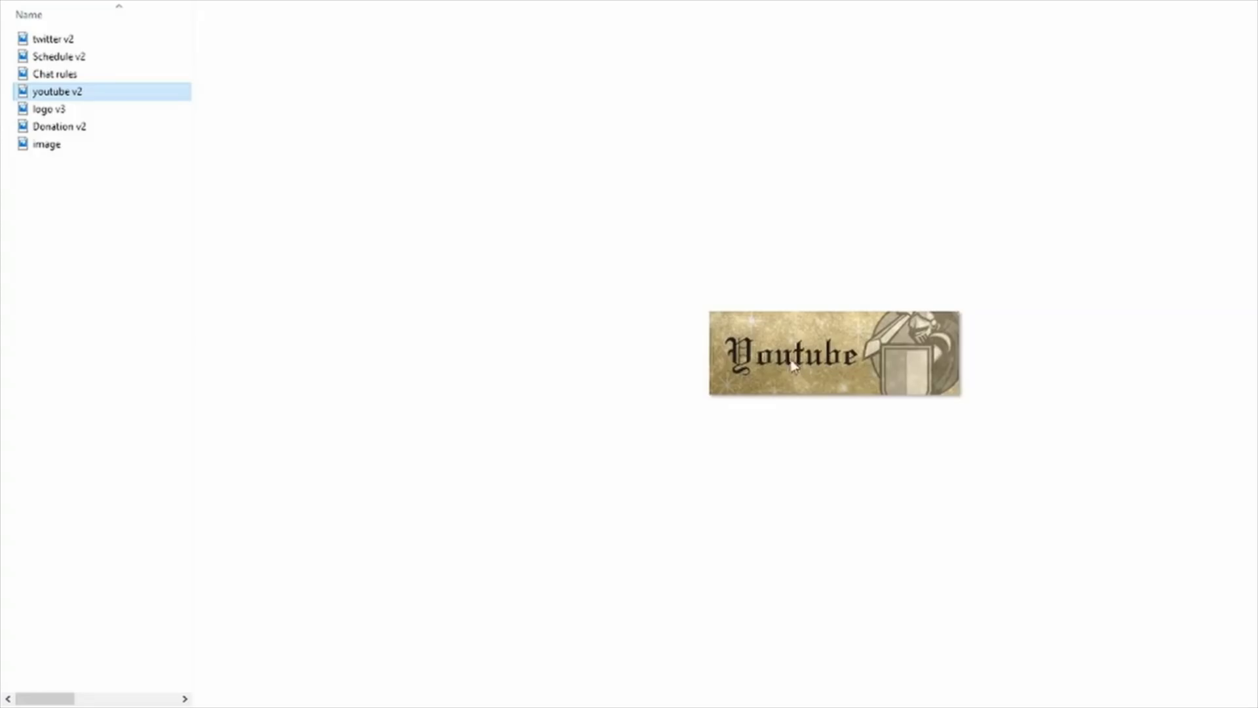
# Preview the Schedule v2, Chat rules, Twitter v2 and YouTube v2 panels again, ending on logo v3.
pyautogui.click(58, 59)
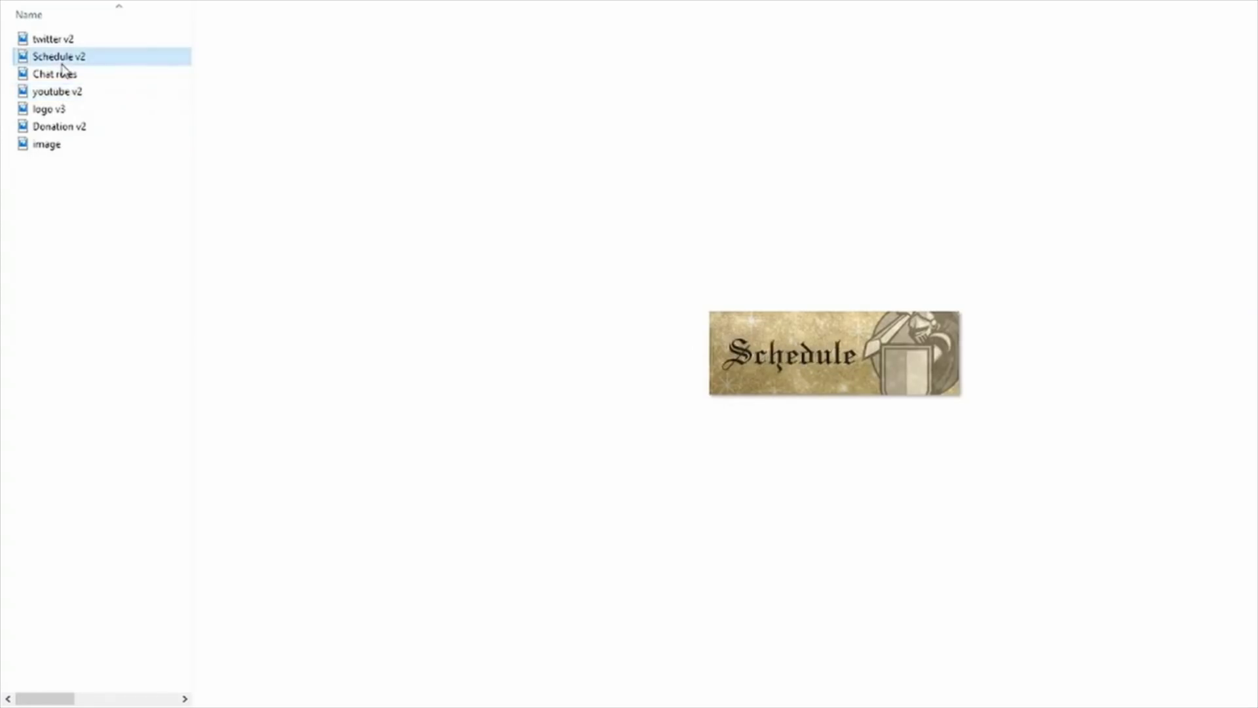
pyautogui.click(61, 76)
pyautogui.click(73, 41)
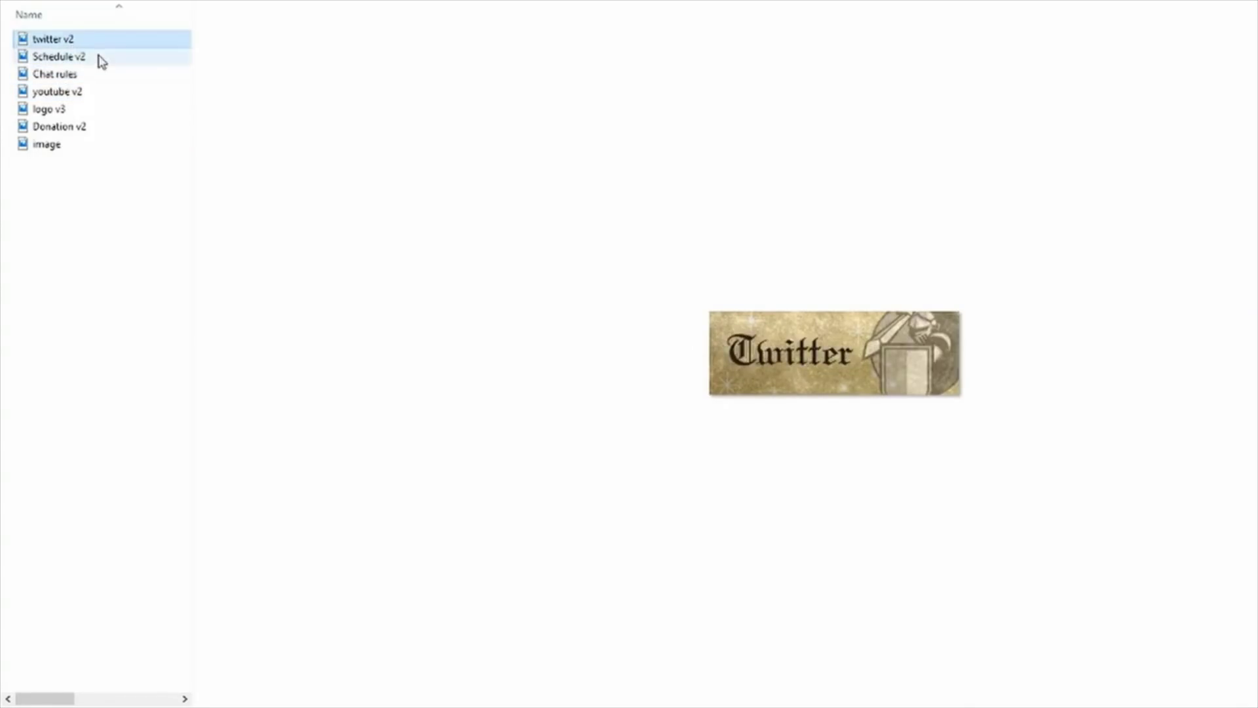
pyautogui.click(55, 62)
pyautogui.click(72, 94)
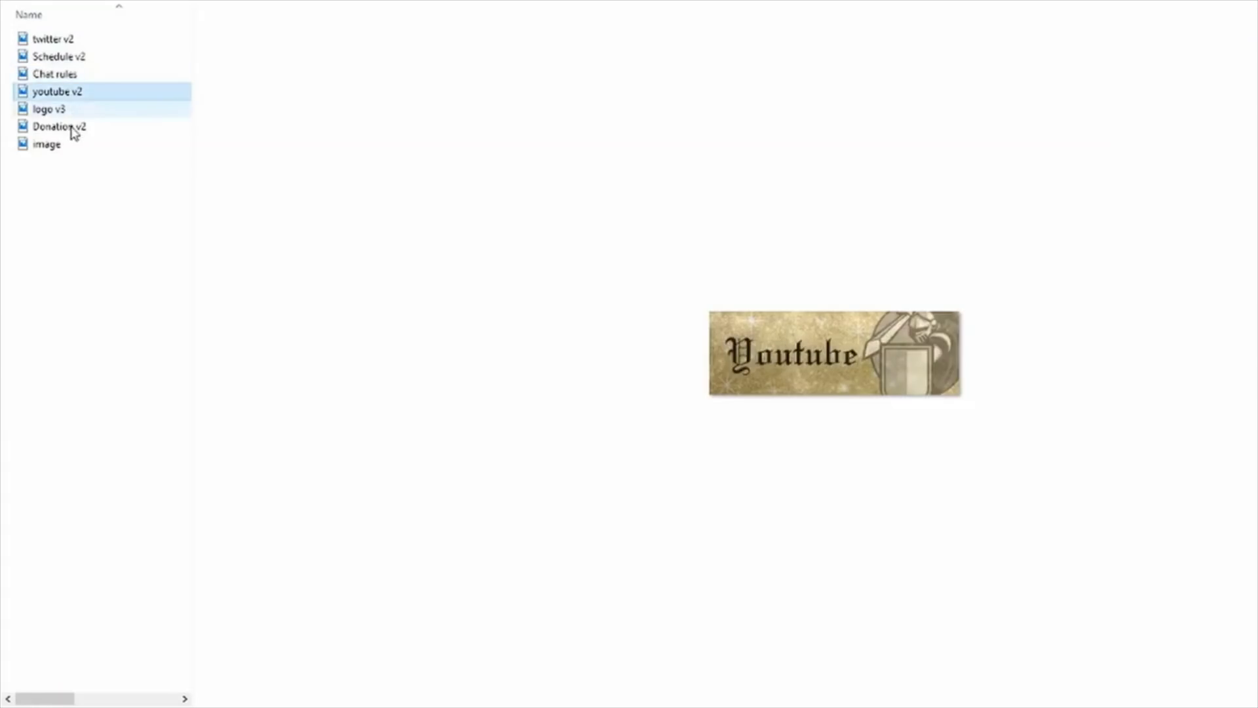
pyautogui.press('Down')
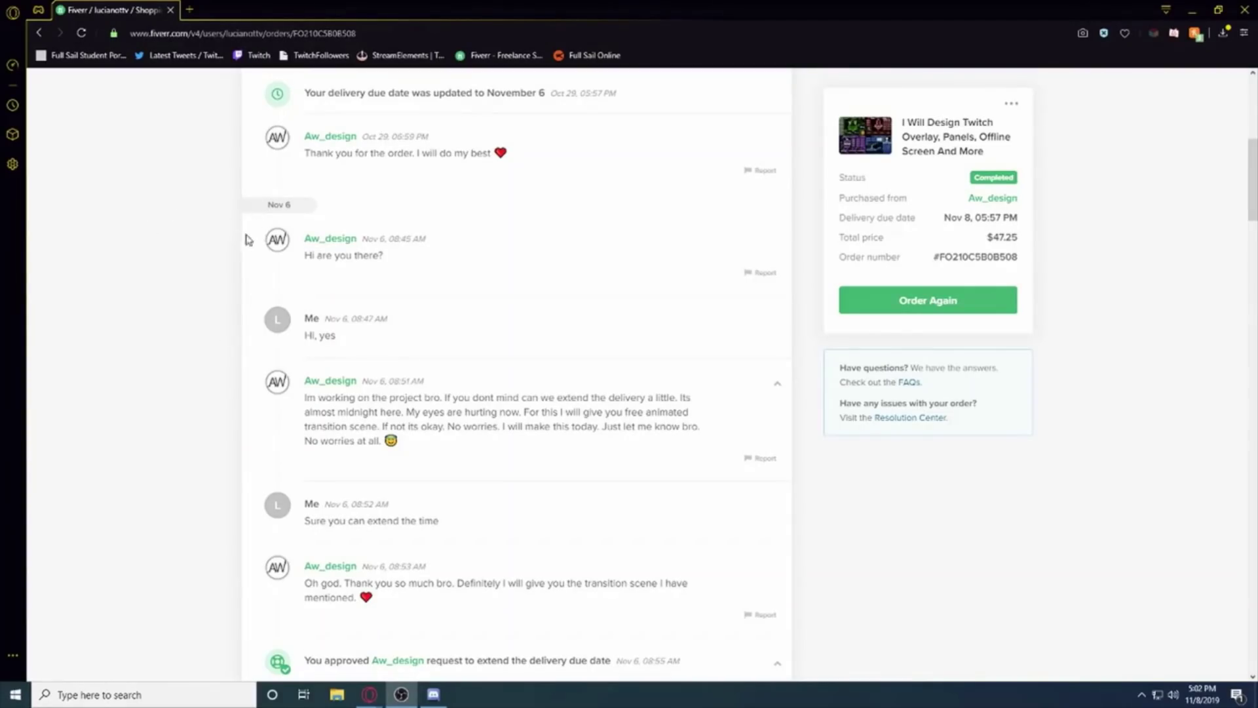
pyautogui.scroll(-1, 375, 351)
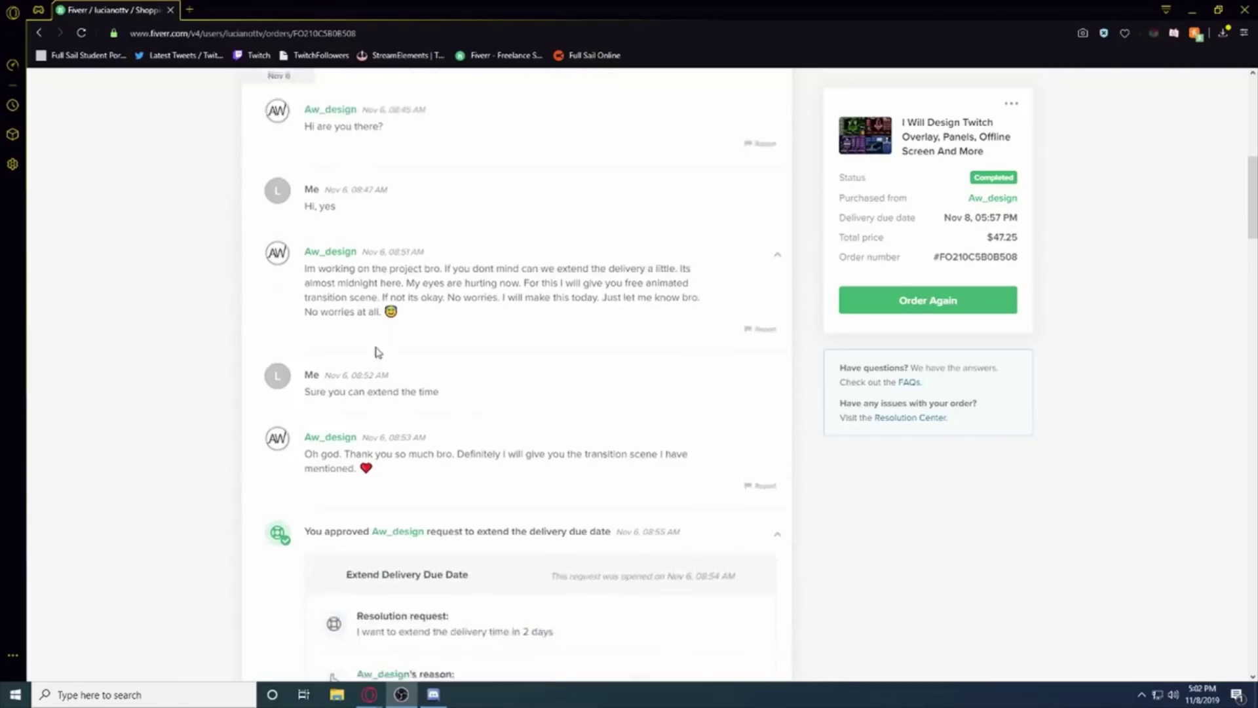
pyautogui.scroll(-2, 375, 351)
pyautogui.scroll(-3, 369, 295)
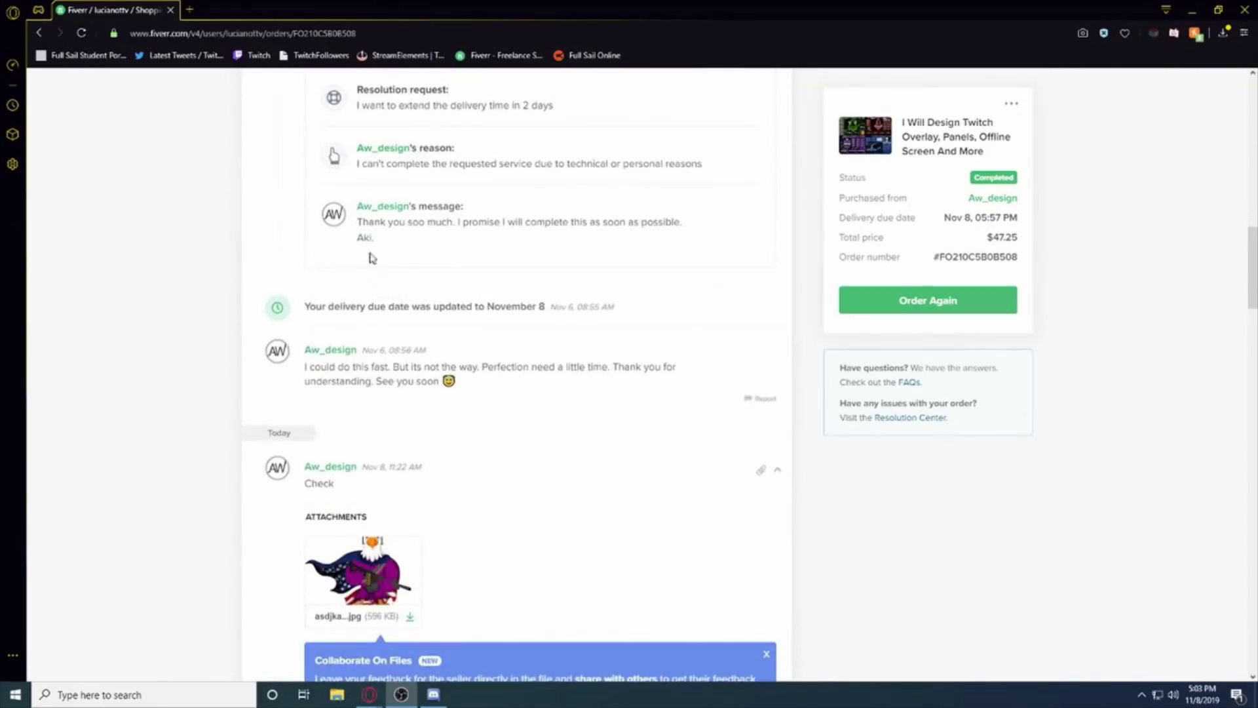
pyautogui.scroll(2, 370, 258)
pyautogui.scroll(-2, 360, 301)
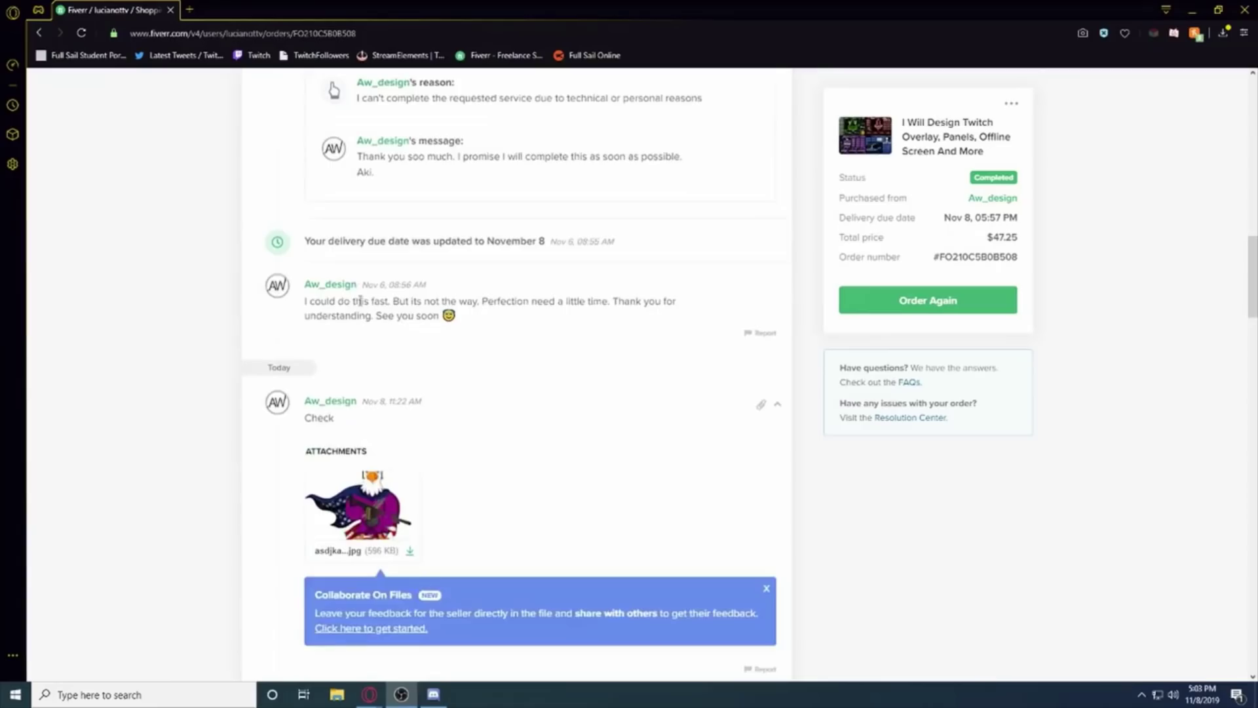
pyautogui.scroll(2, 376, 285)
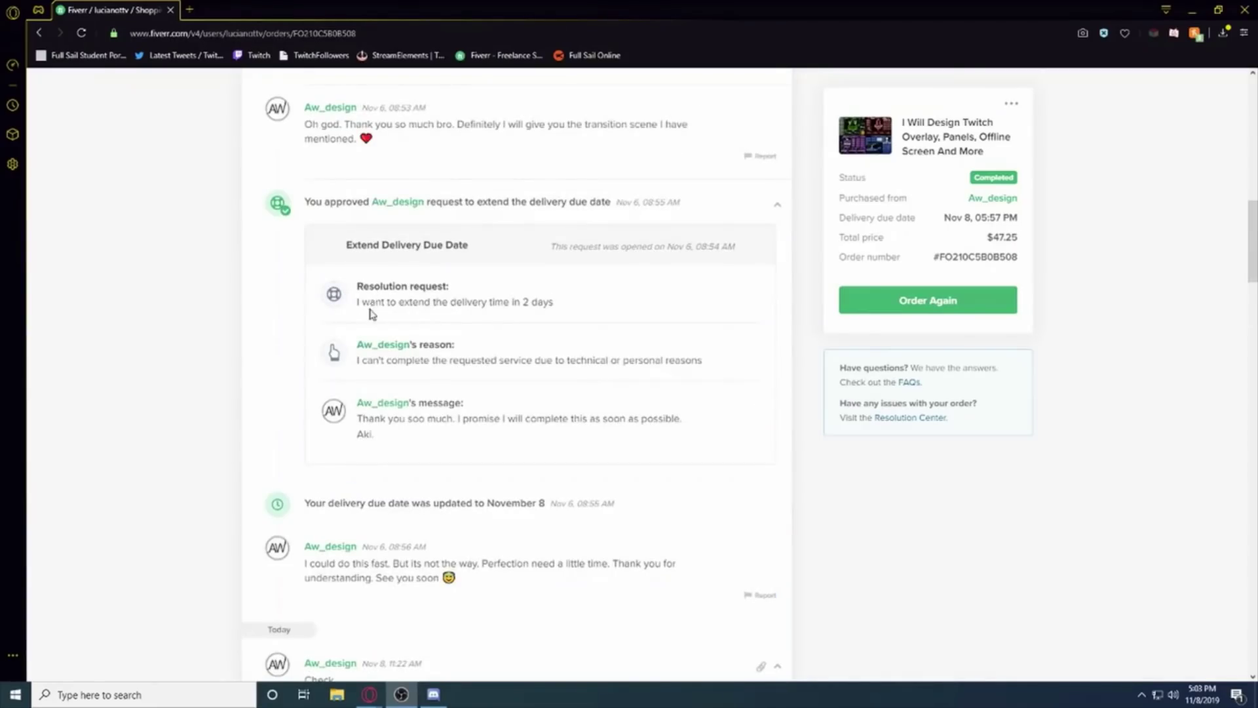
pyautogui.scroll(-3, 370, 312)
pyautogui.scroll(-1, 374, 293)
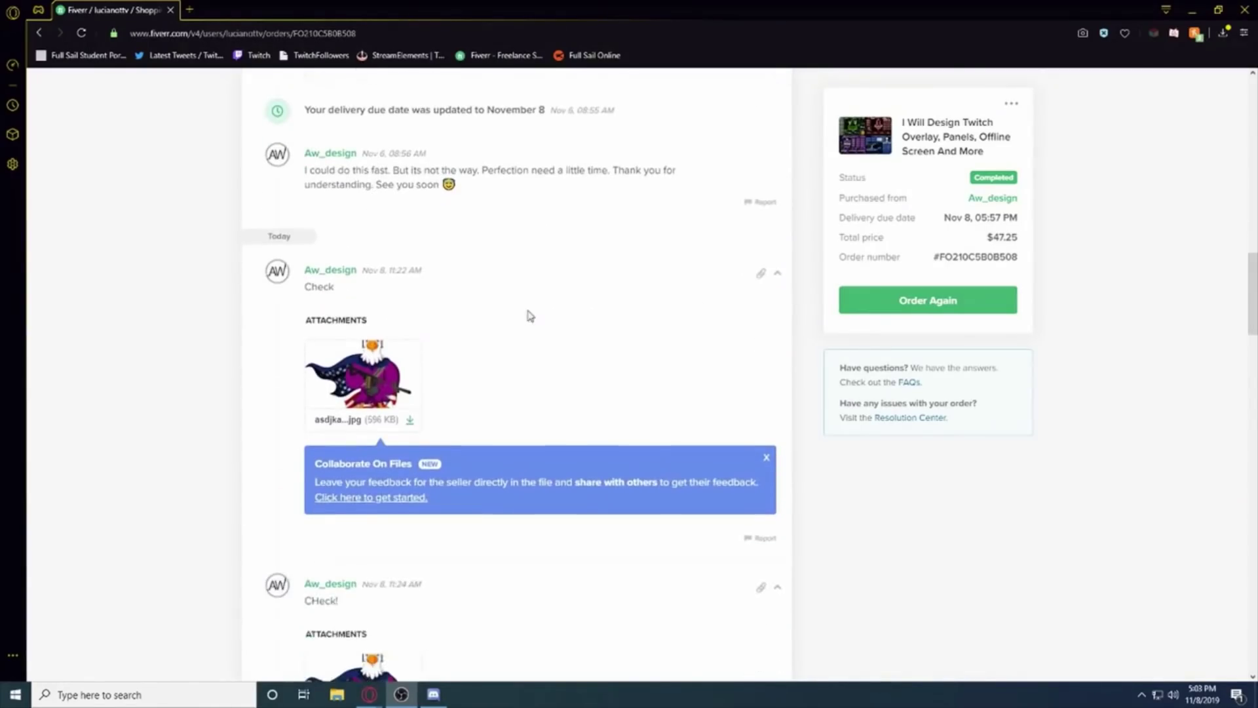
pyautogui.scroll(1, 468, 297)
pyautogui.scroll(2, 469, 293)
pyautogui.scroll(-5, 462, 293)
pyautogui.scroll(-3, 453, 293)
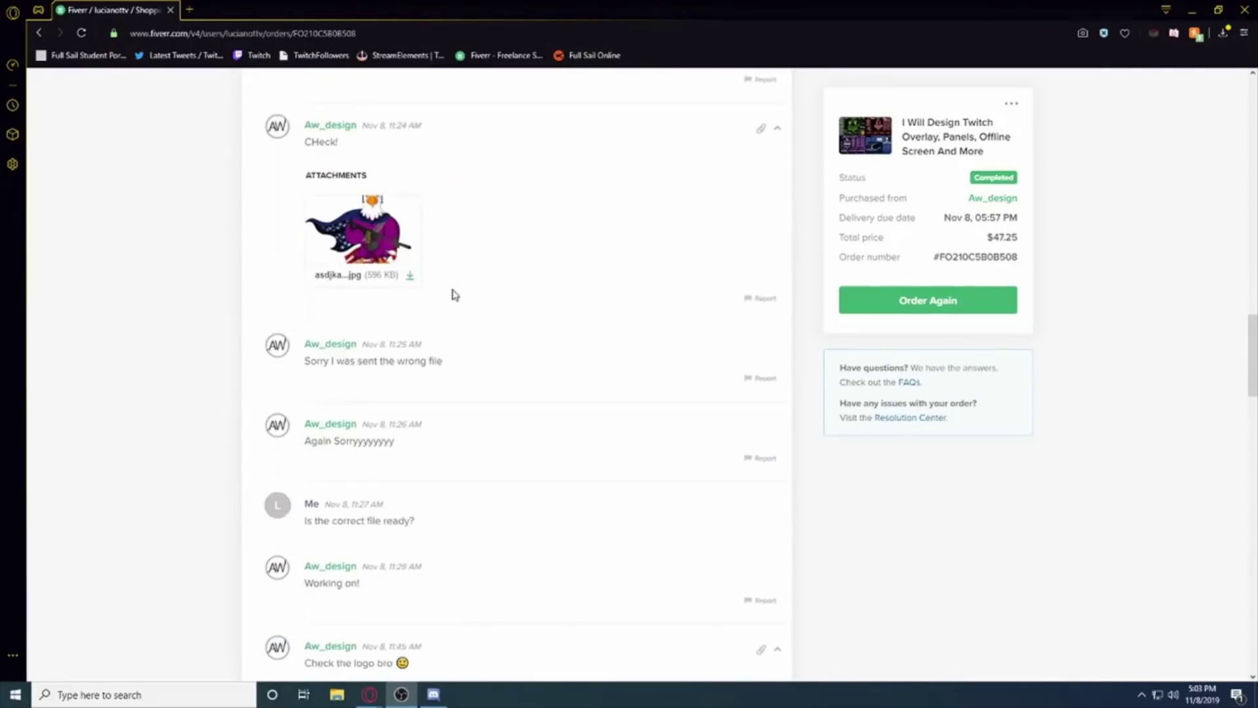
pyautogui.scroll(2, 443, 290)
pyautogui.click(369, 432)
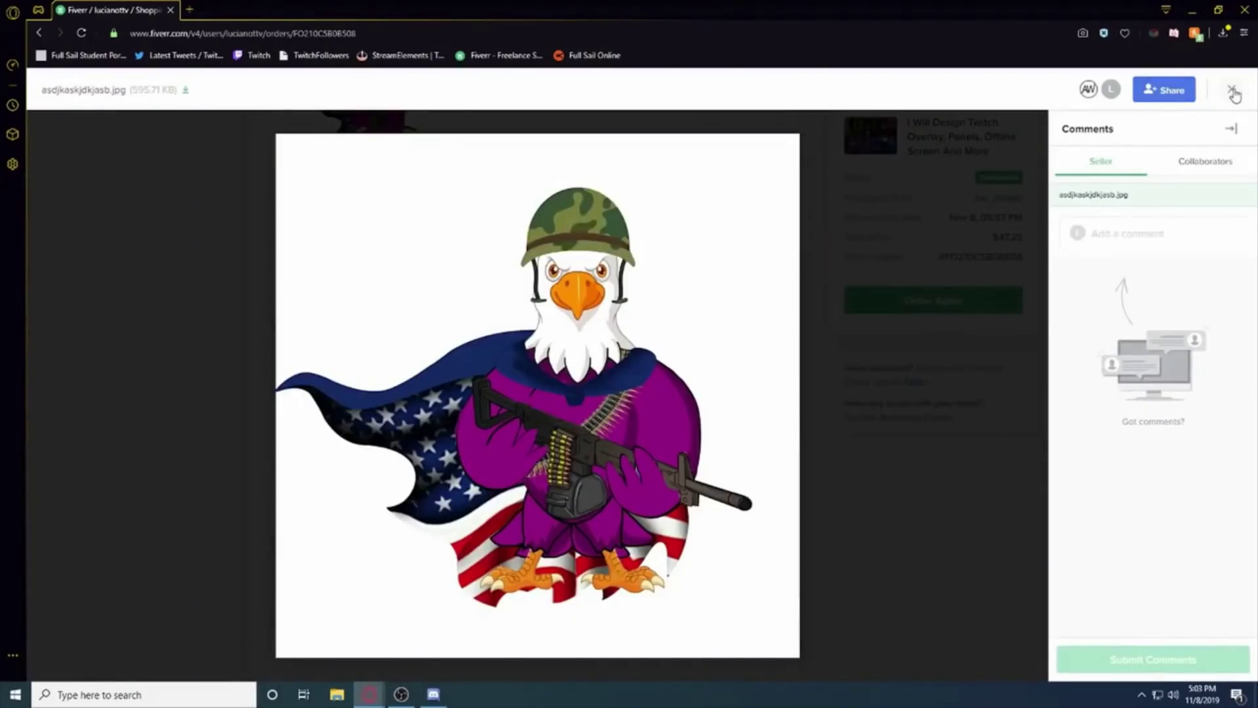
pyautogui.click(1234, 92)
pyautogui.scroll(-3, 508, 460)
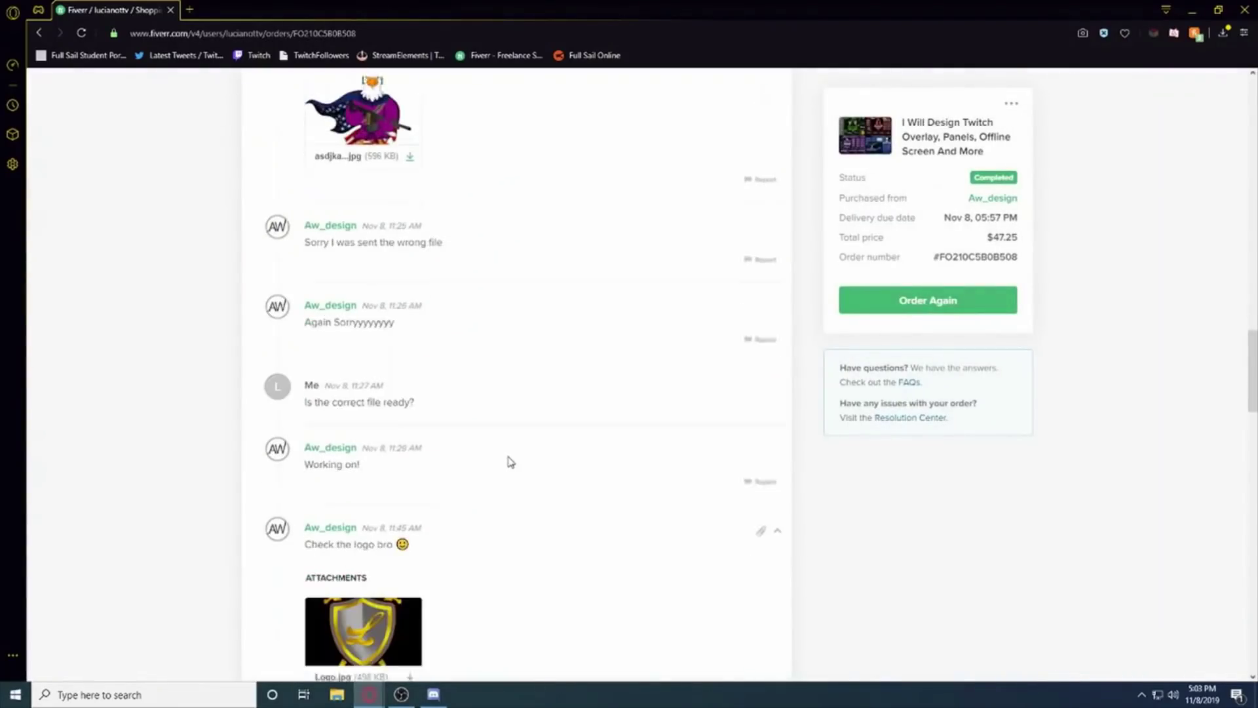
pyautogui.scroll(-1, 508, 447)
pyautogui.scroll(1, 410, 321)
pyautogui.scroll(1, 409, 343)
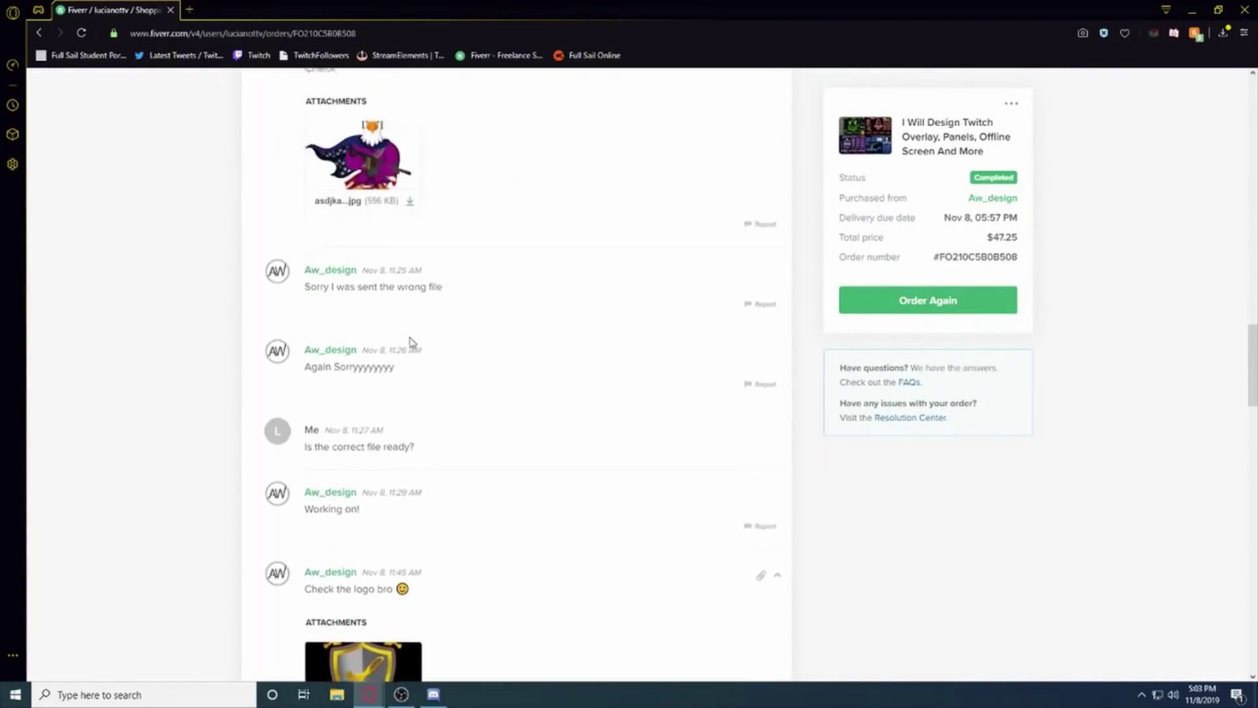
pyautogui.scroll(-2, 411, 341)
pyautogui.scroll(-2, 433, 369)
pyautogui.scroll(4, 433, 374)
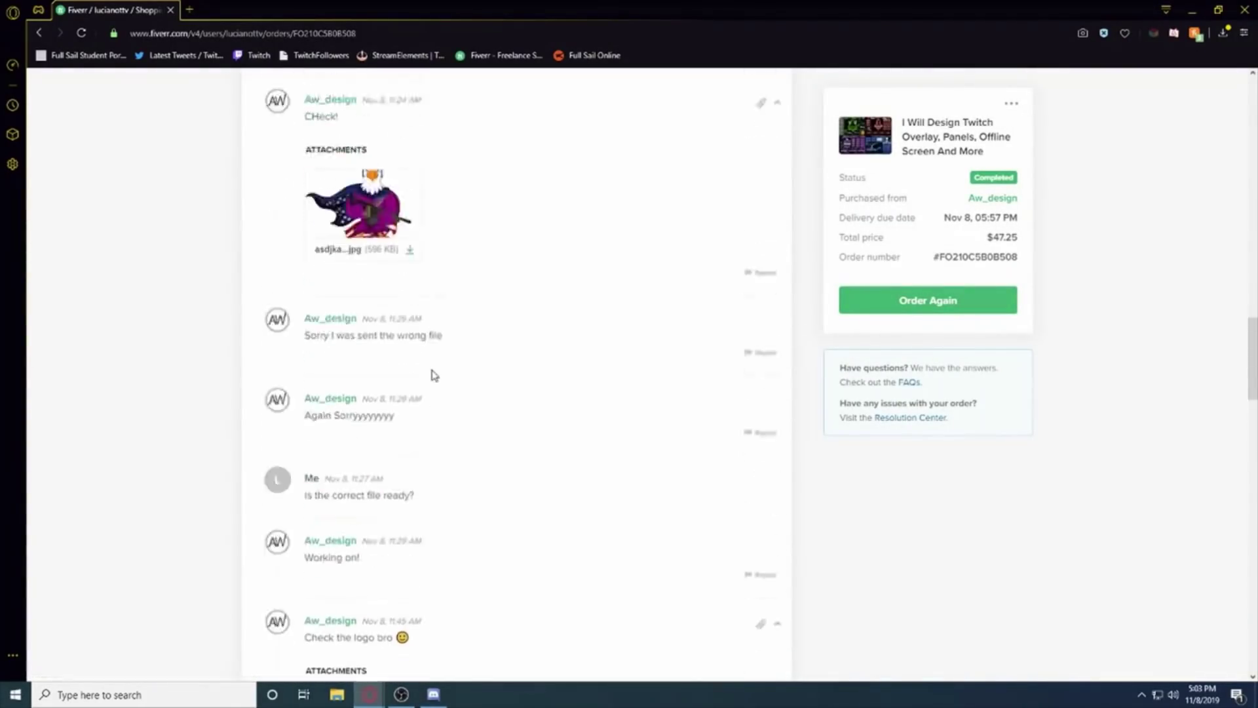
pyautogui.scroll(1, 436, 378)
pyautogui.scroll(-4, 435, 373)
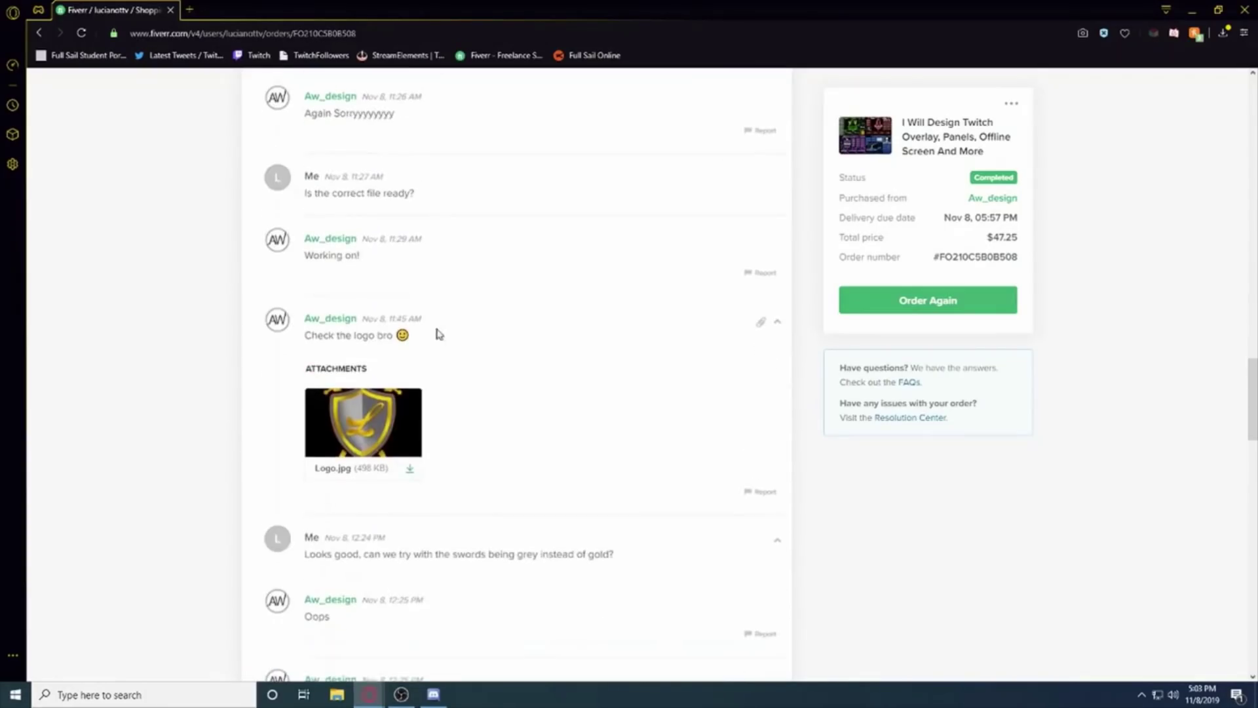
pyautogui.click(413, 428)
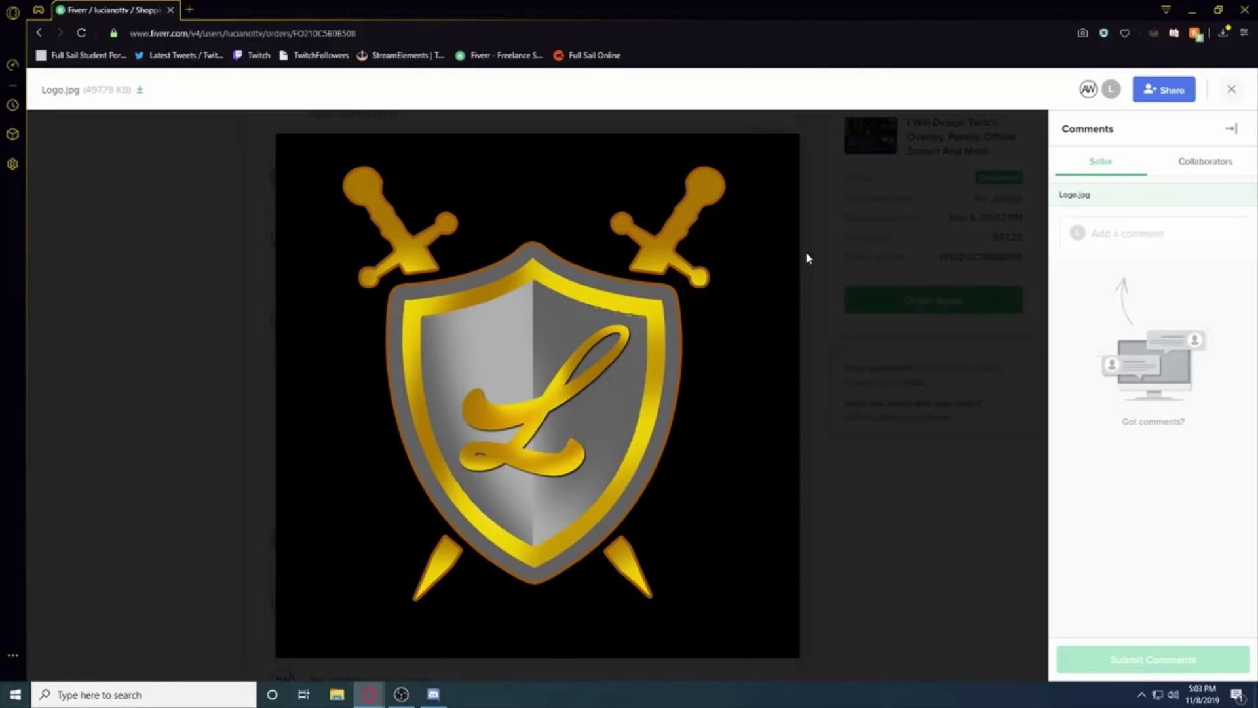
pyautogui.click(1231, 91)
pyautogui.scroll(-1, 619, 314)
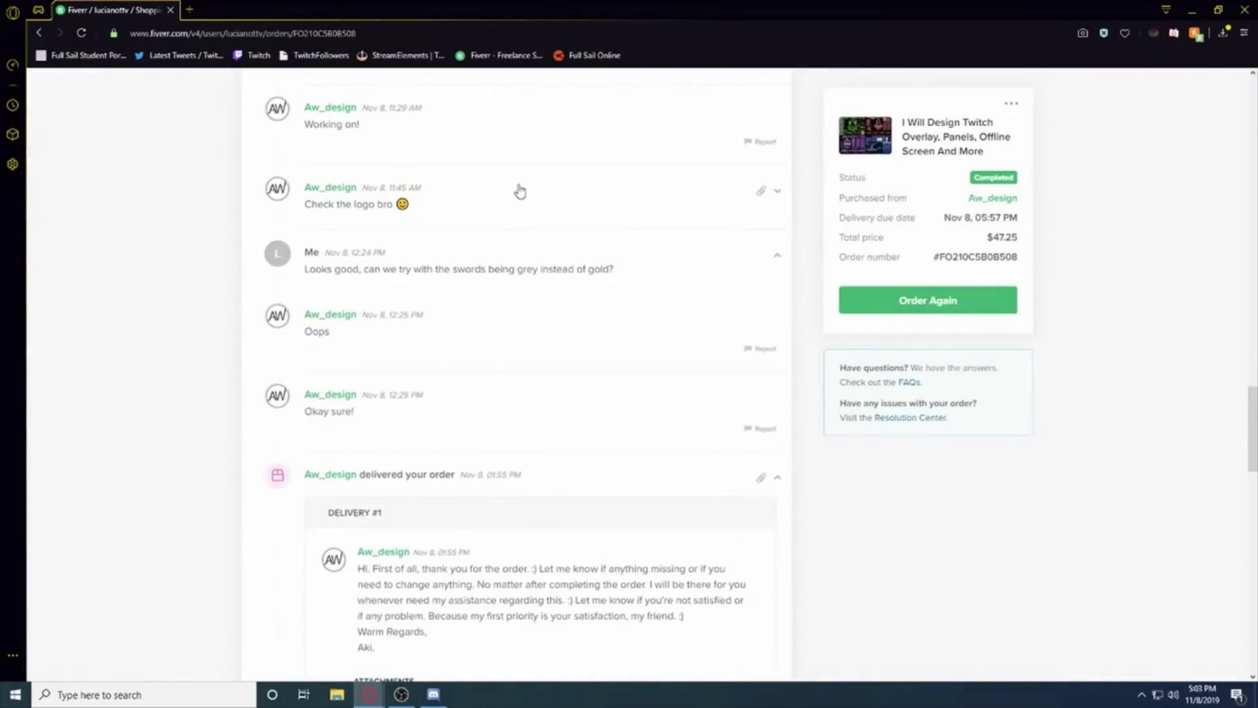
pyautogui.scroll(-3, 570, 247)
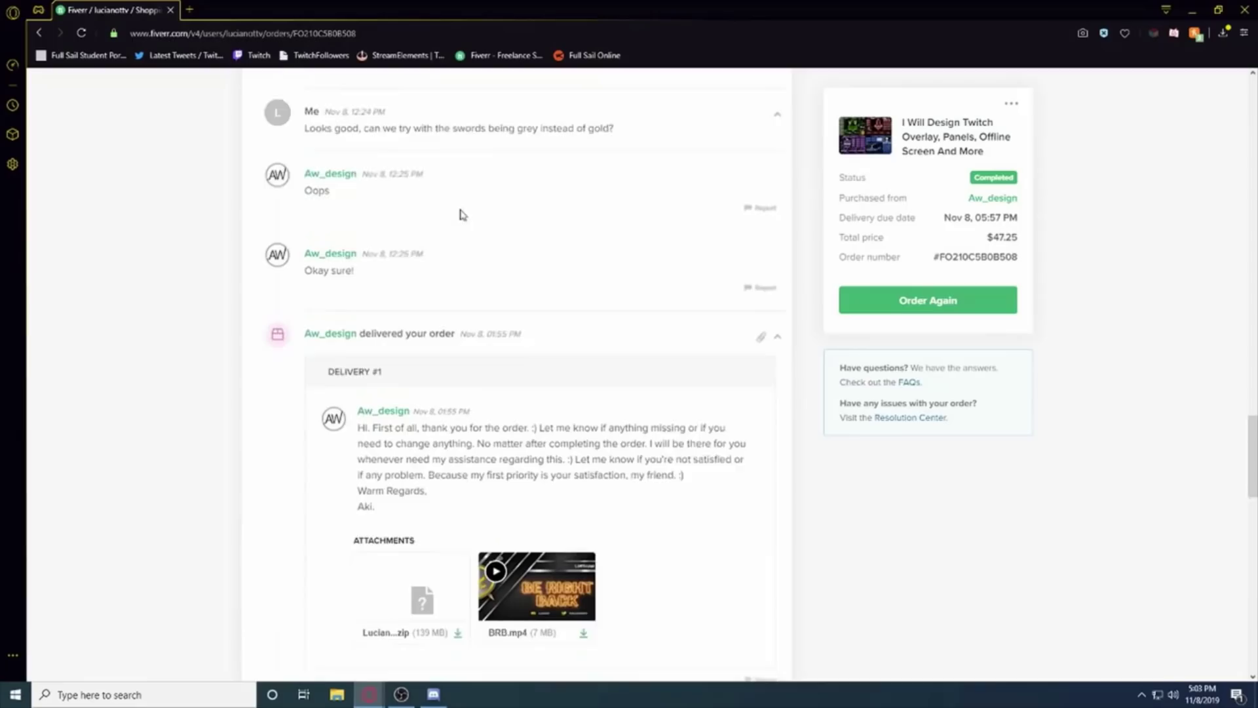
pyautogui.scroll(-2, 463, 213)
pyautogui.scroll(1, 531, 285)
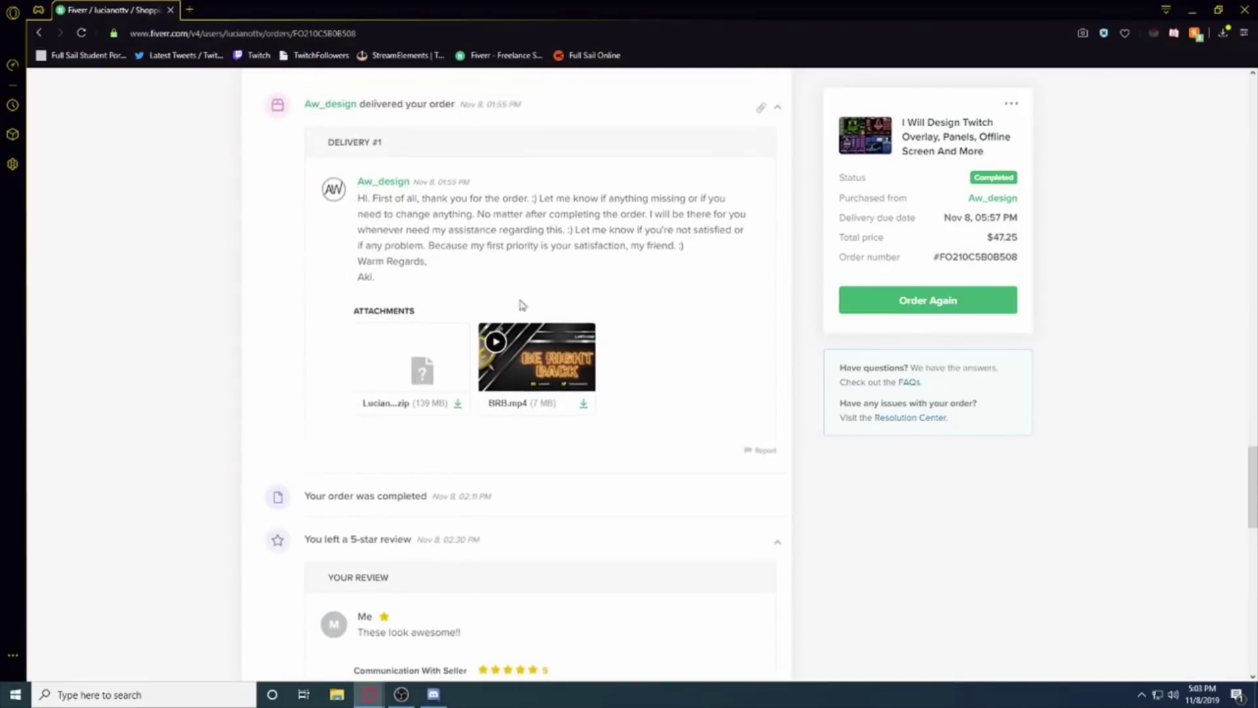
pyautogui.click(524, 350)
pyautogui.click(257, 576)
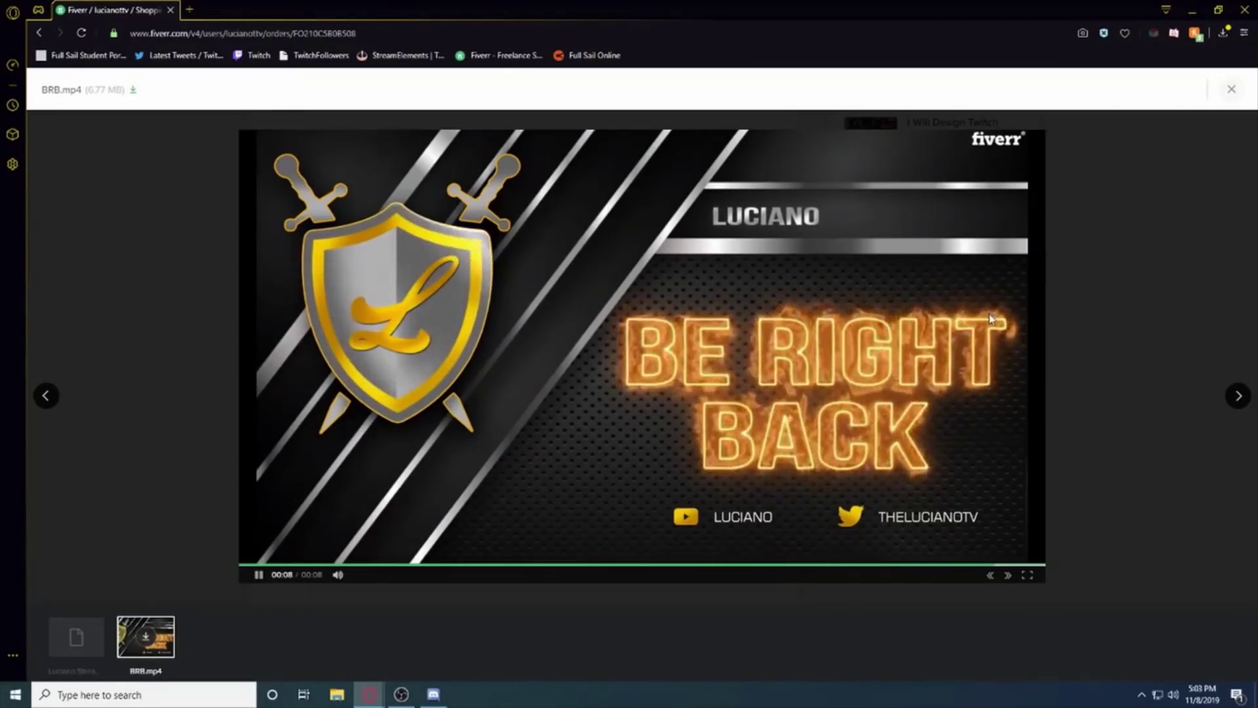
pyautogui.click(1231, 93)
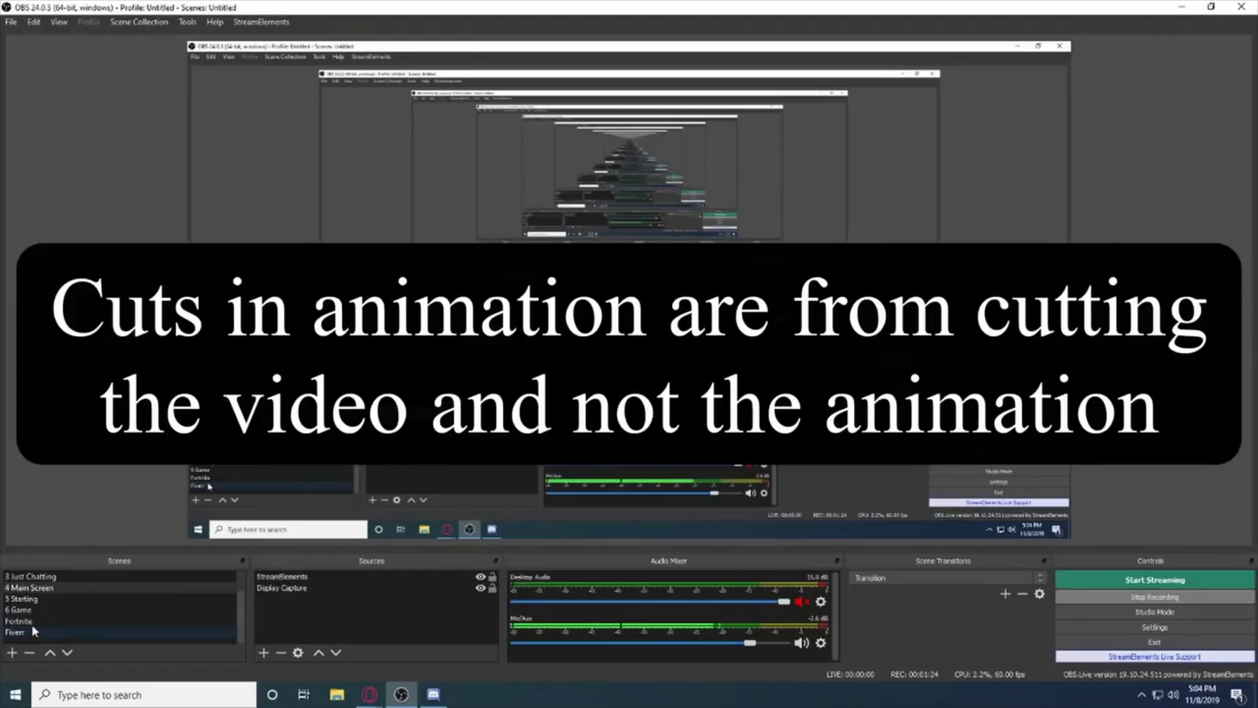
# Select the '2 AFK' scene in OBS Studio's Scenes dock.
pyautogui.click(30, 588)
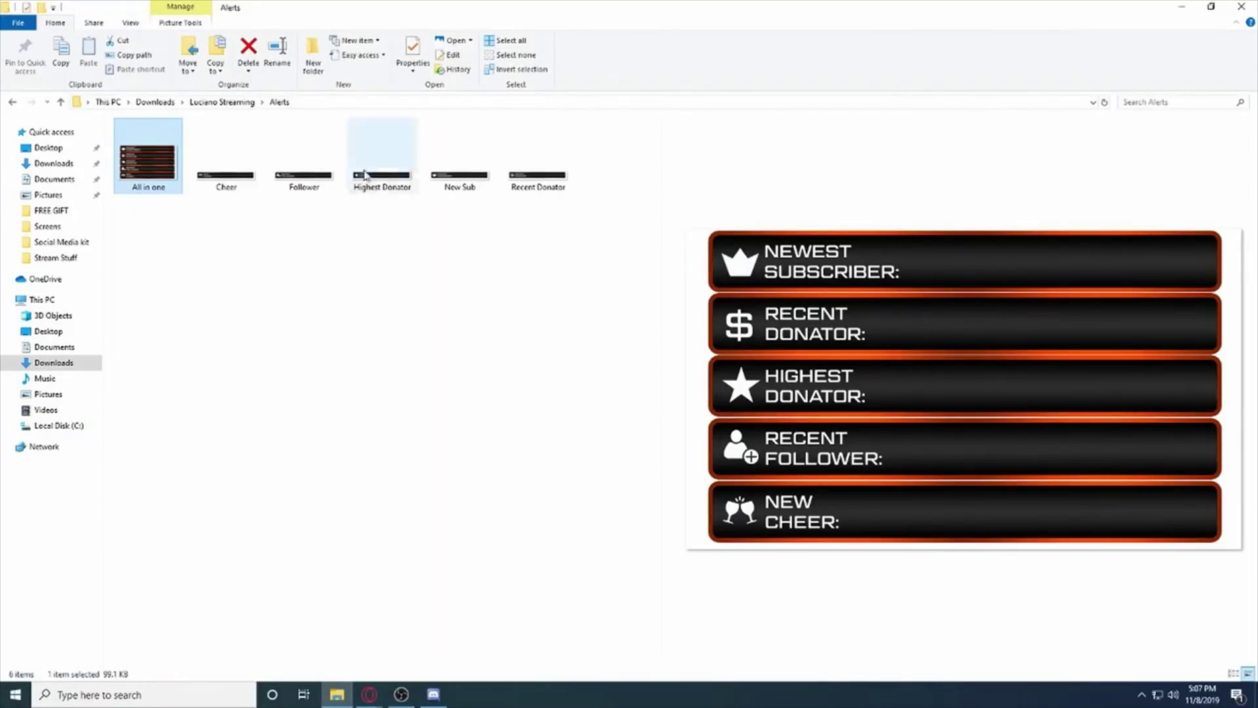
# Preview the Cheer and All-in-one alert images, then open FREE GIFT and select the Transition video.
pyautogui.click(227, 157)
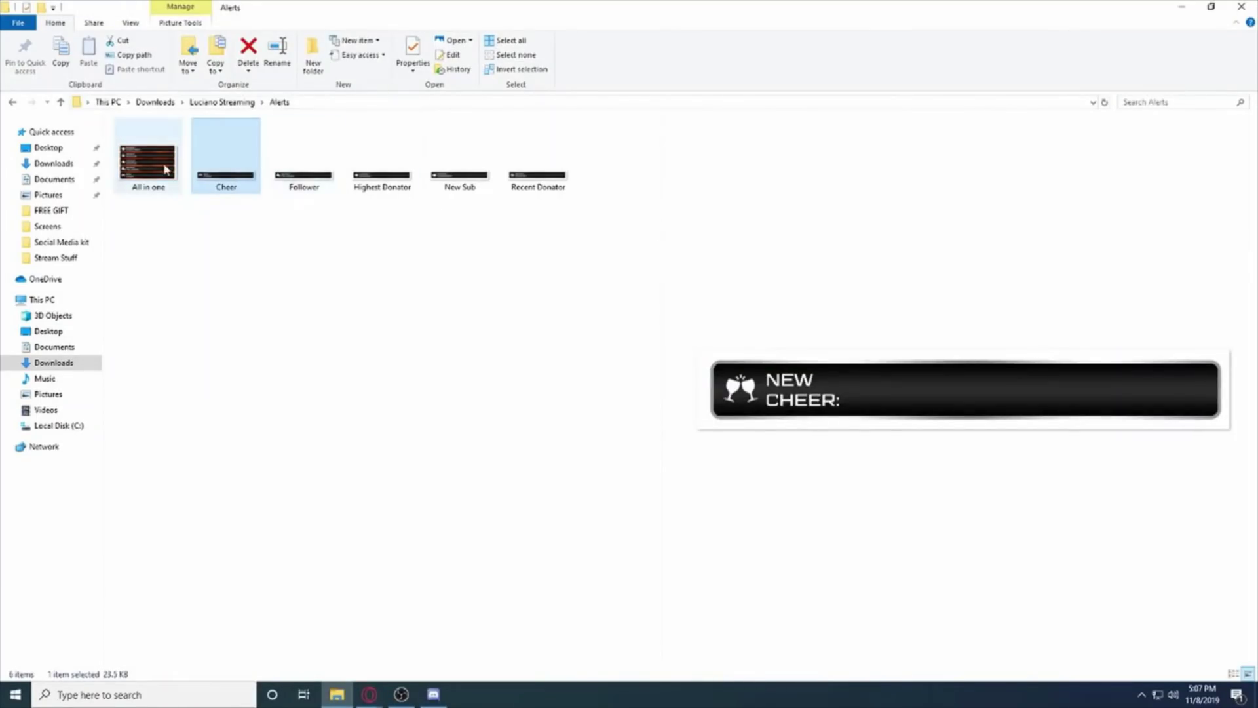
pyautogui.press('Left')
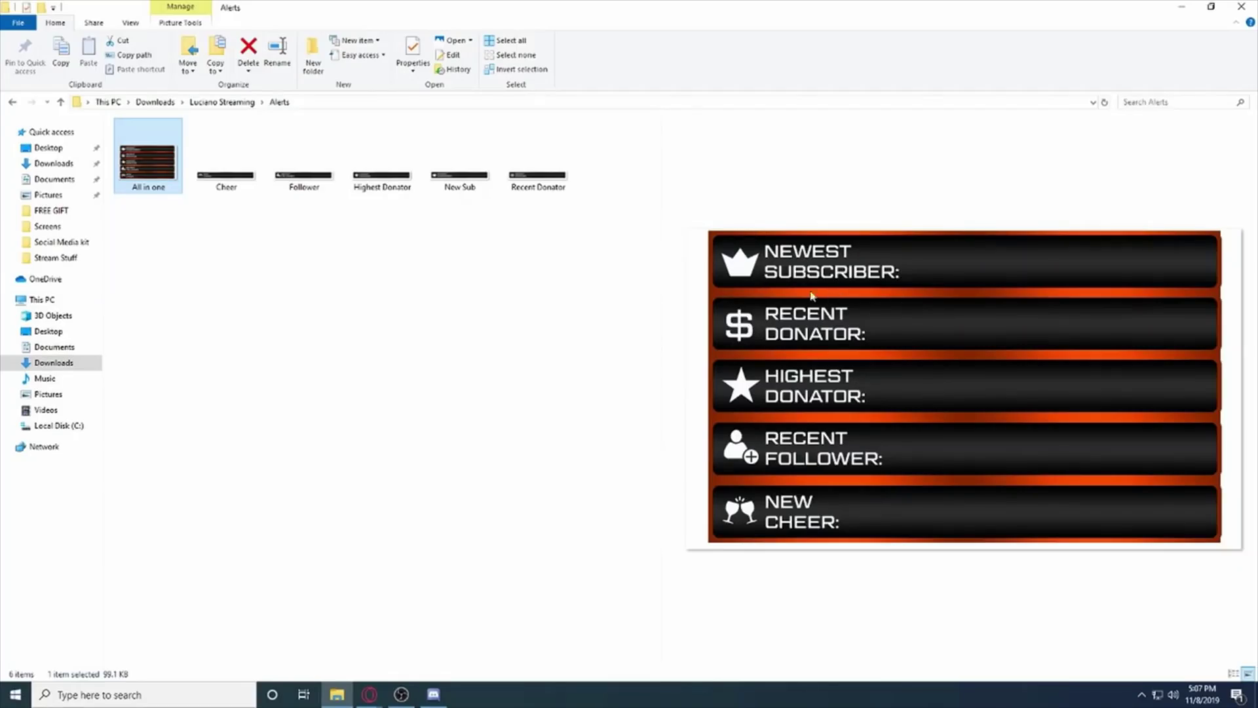
pyautogui.click(222, 102)
pyautogui.doubleClick(205, 174)
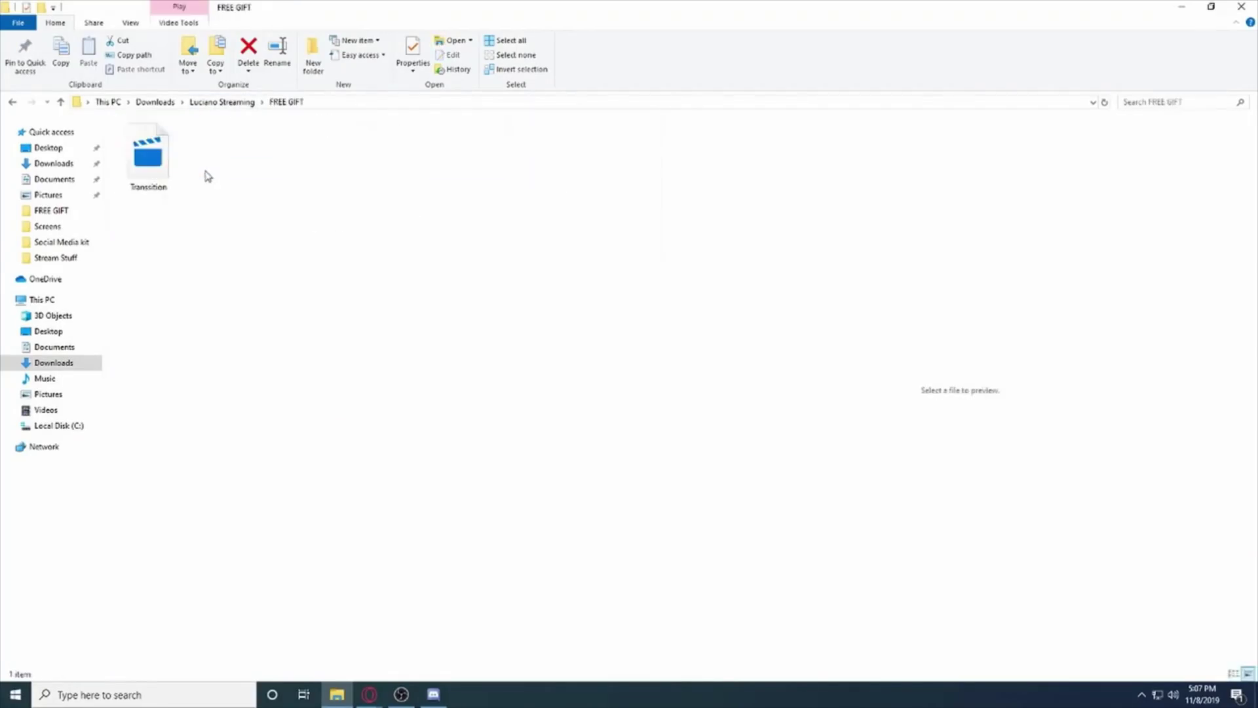
pyautogui.click(142, 155)
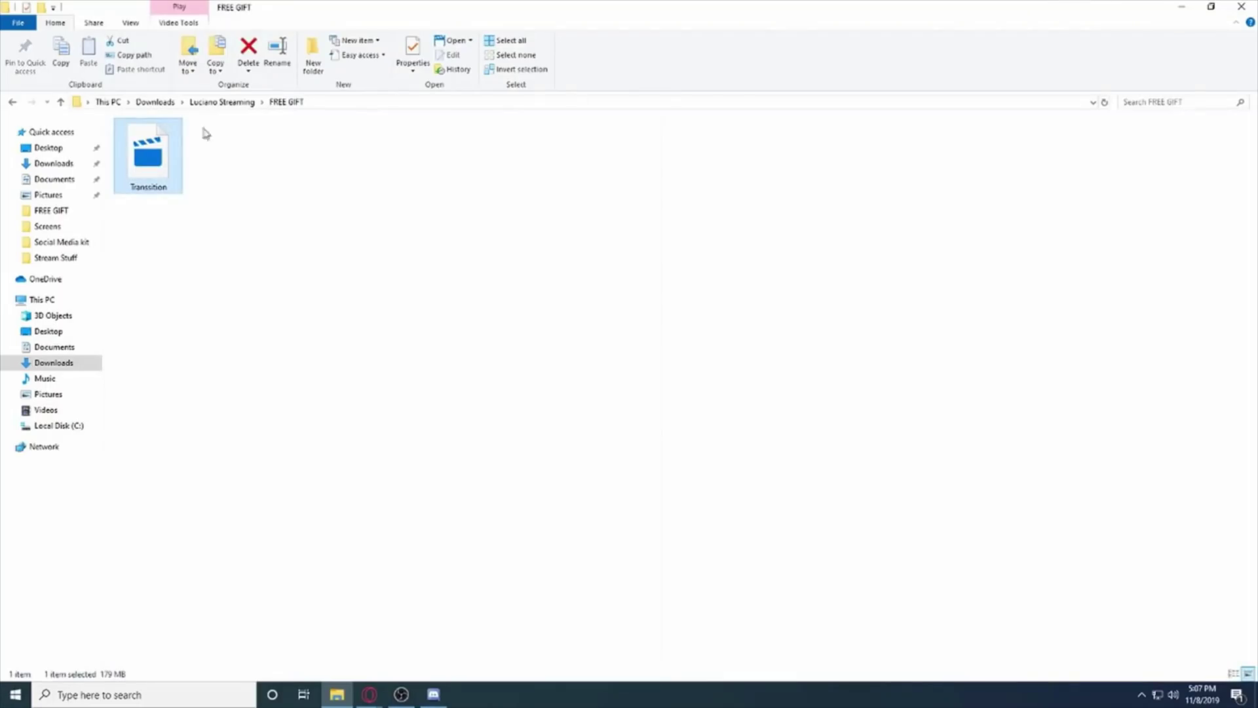
# Revisit the FREE GIFT folder from Luciano Streaming, then open the Panels folder.
pyautogui.click(222, 102)
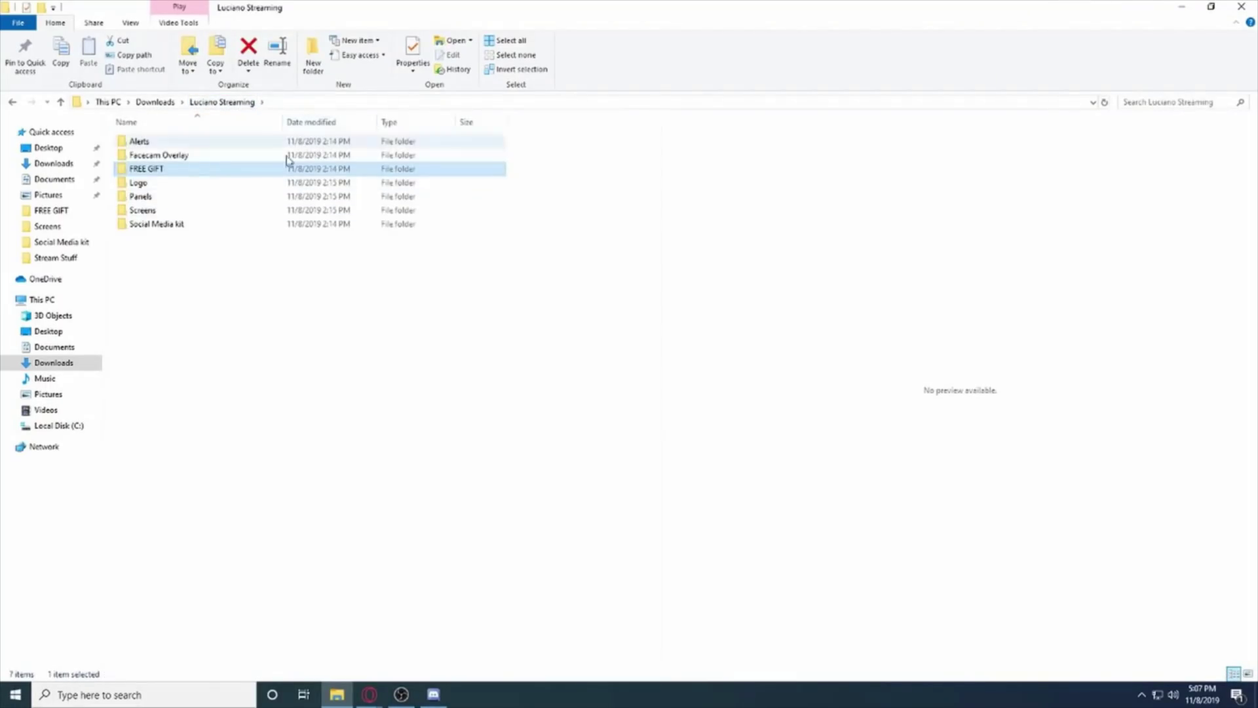
pyautogui.doubleClick(158, 169)
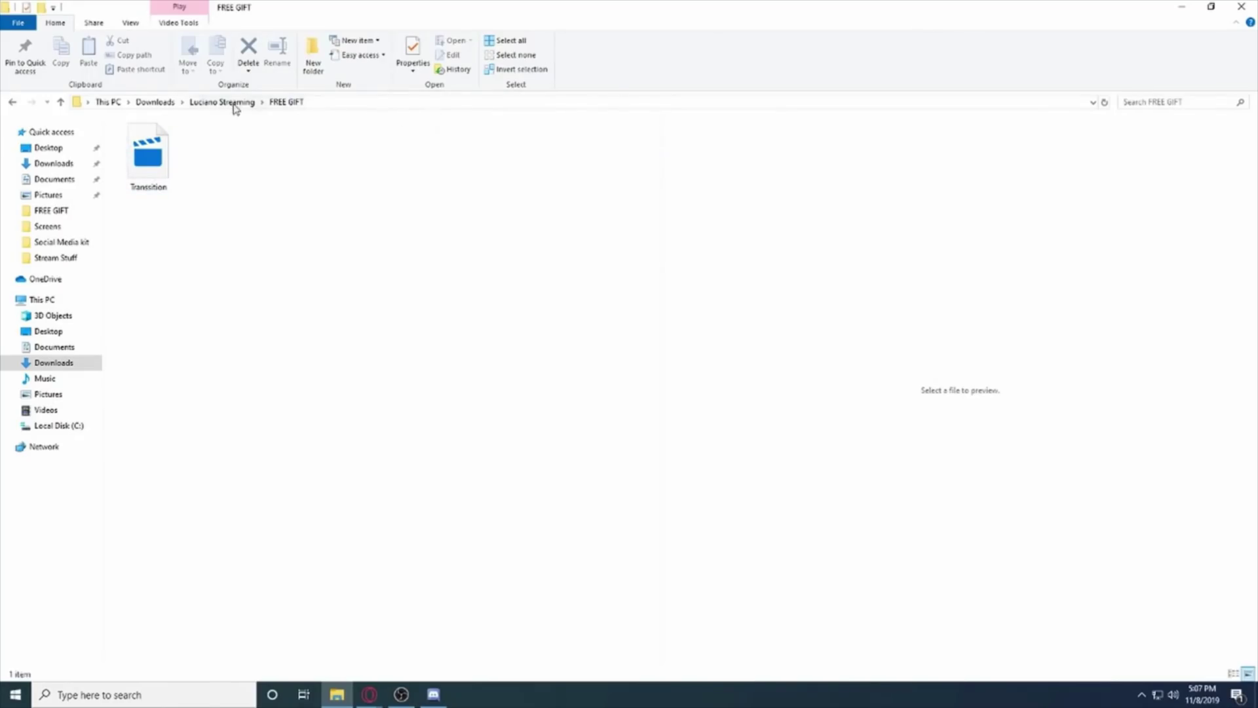
pyautogui.click(223, 103)
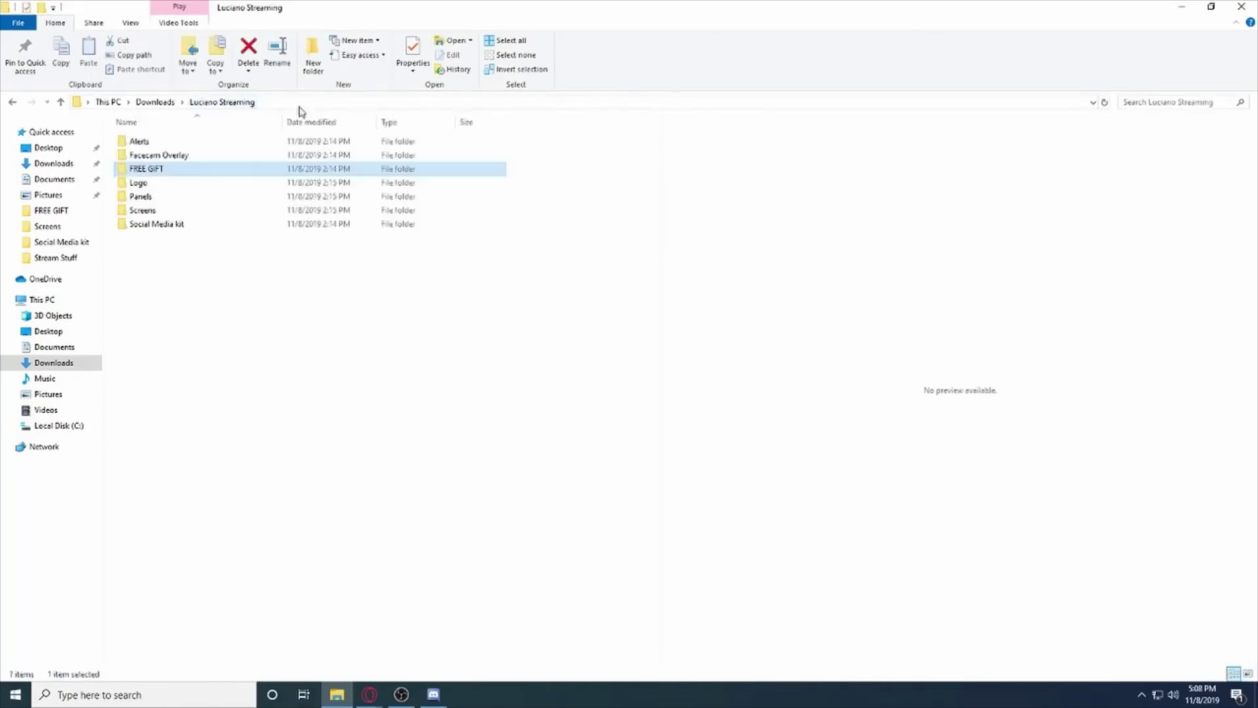
pyautogui.doubleClick(189, 196)
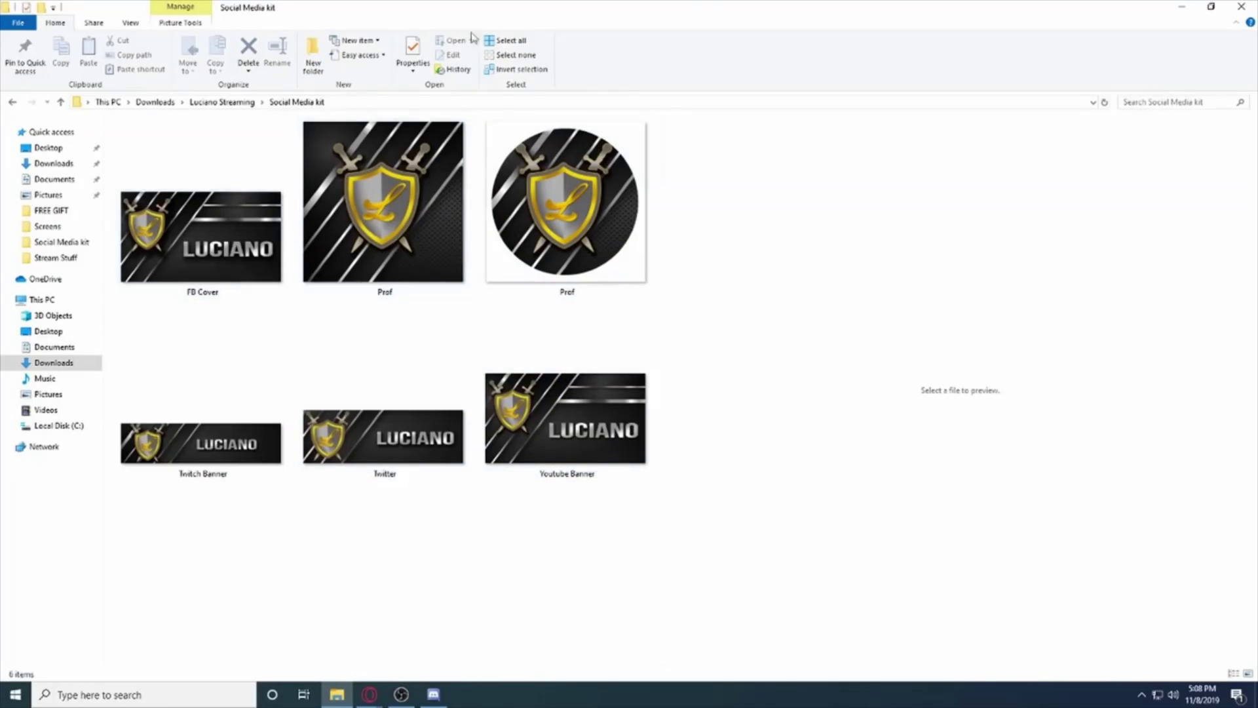
# Dismiss the Most Recent Video popup on LucianoTV's channel to show the delivered offline banner.
pyautogui.click(221, 104)
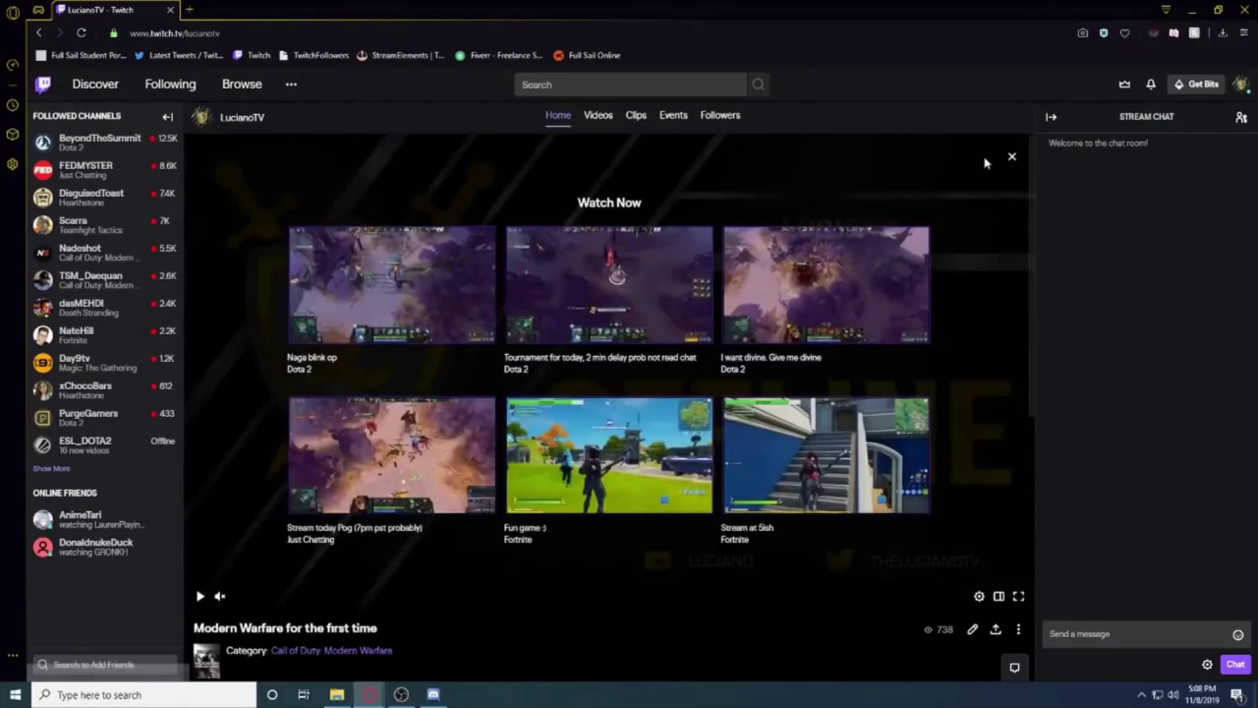
pyautogui.click(1012, 157)
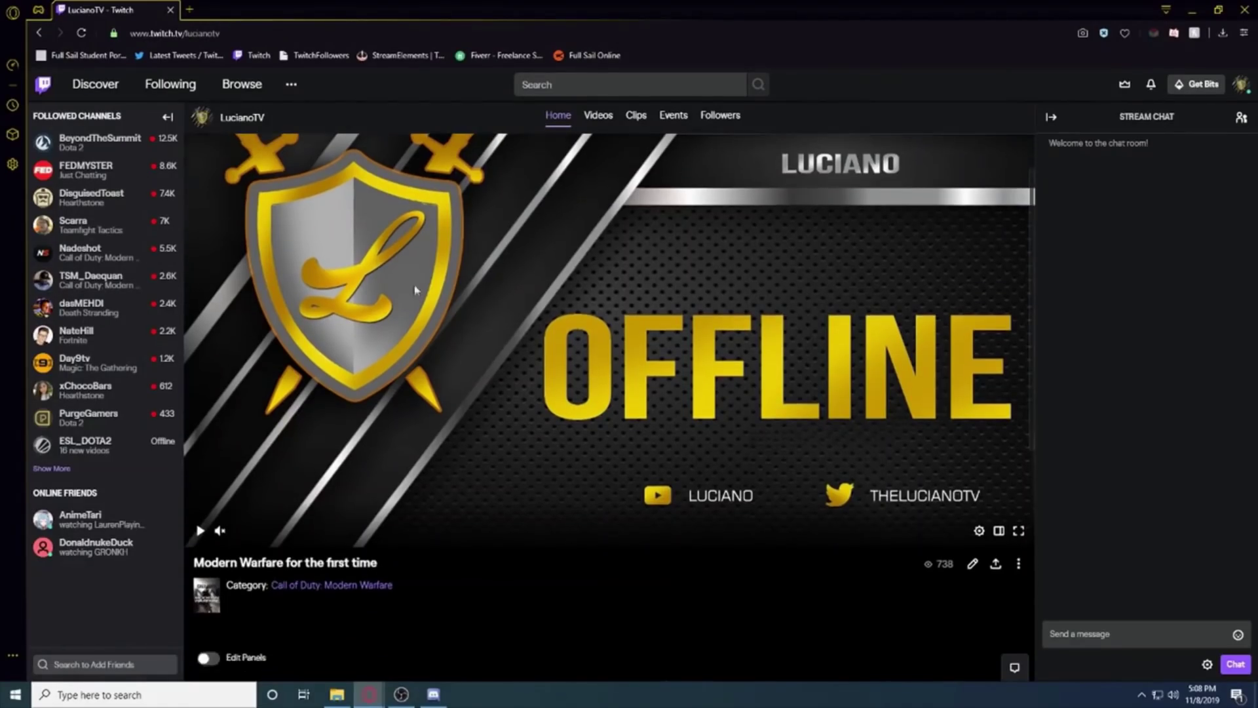
pyautogui.scroll(-4, 426, 336)
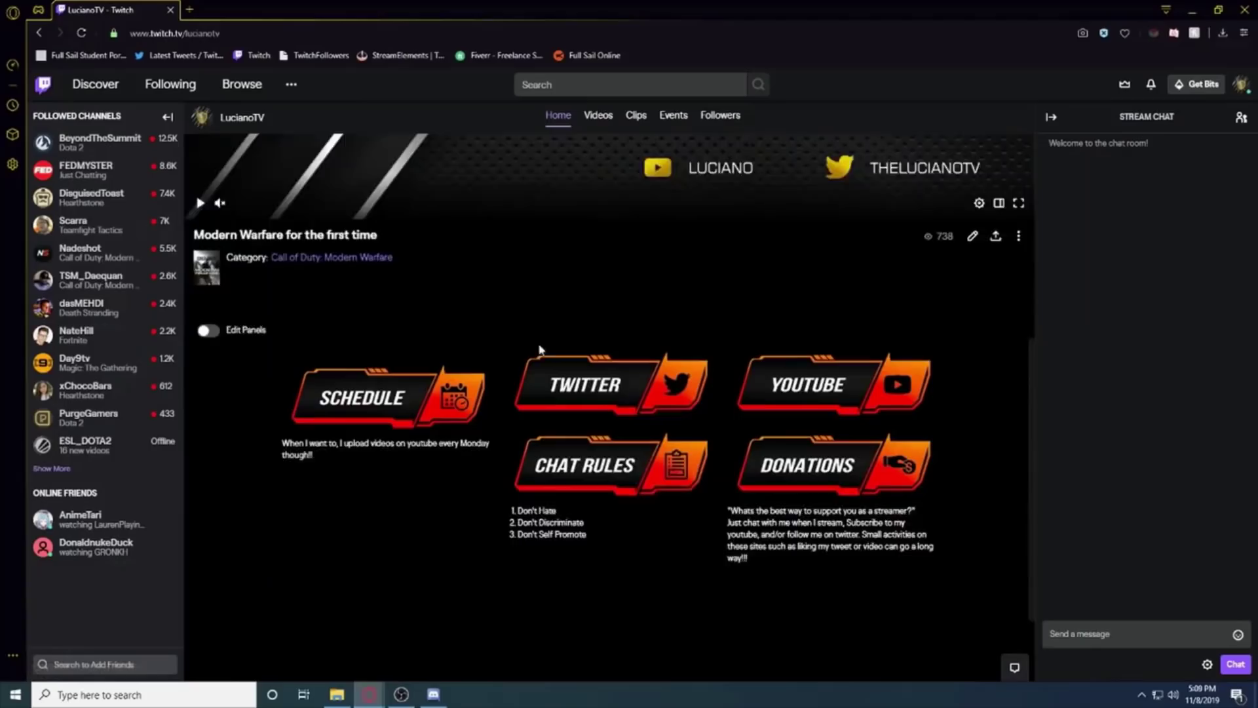
pyautogui.scroll(-1, 371, 251)
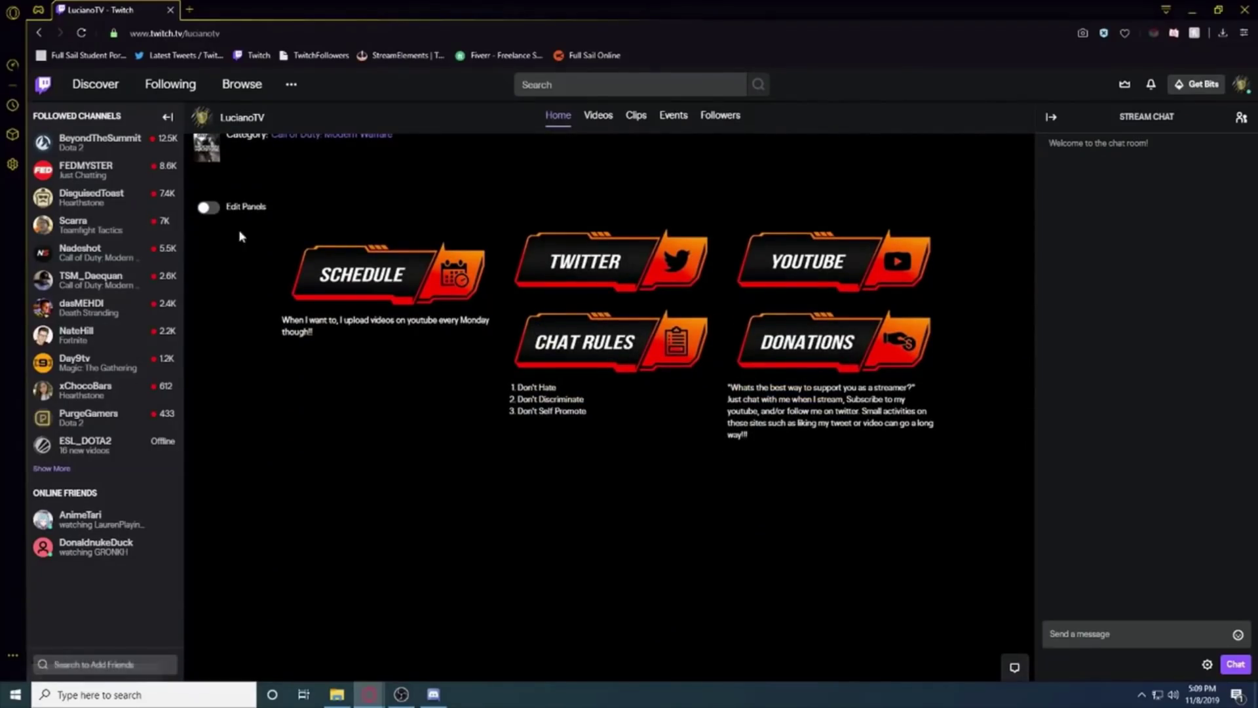